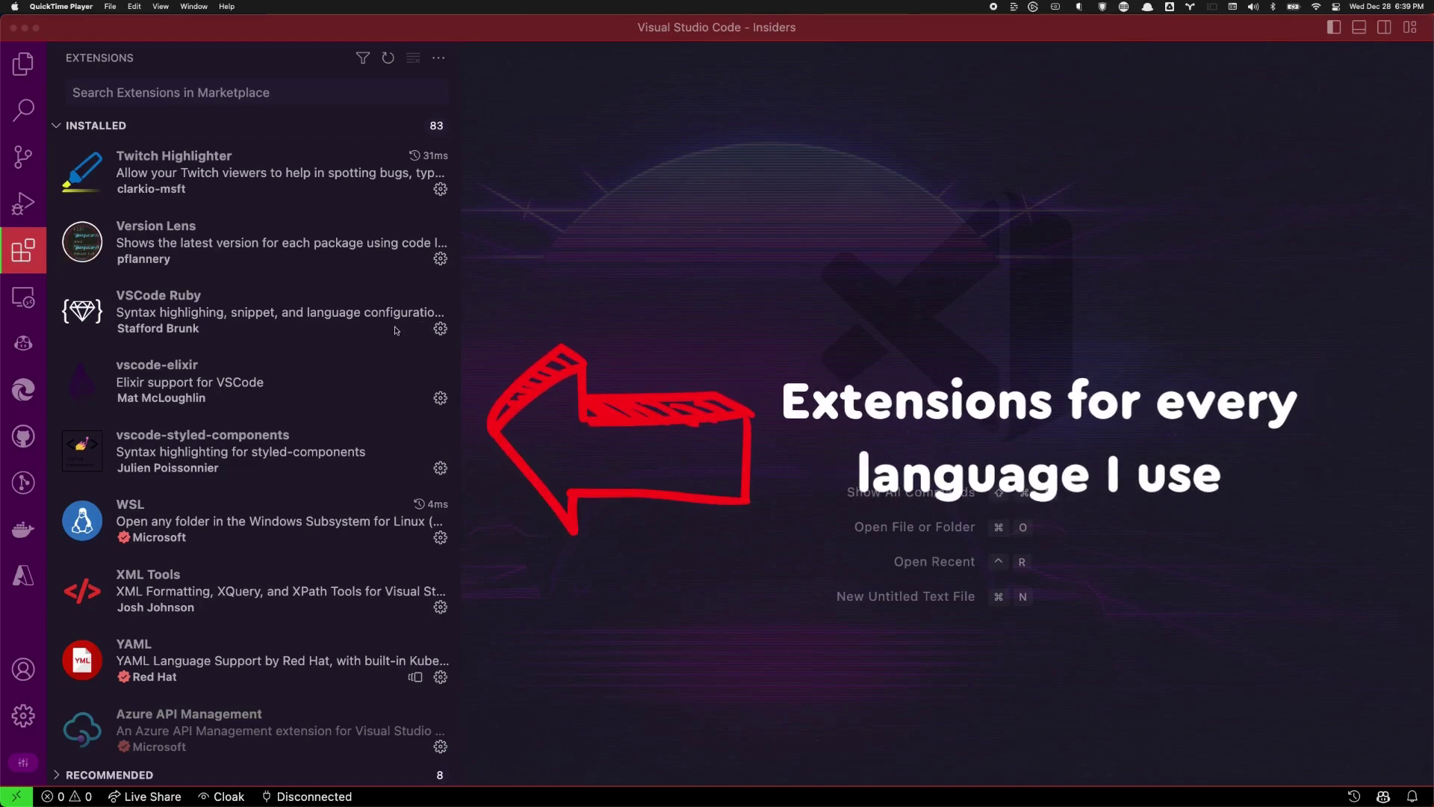
pyautogui.scroll(3, 394, 329)
pyautogui.scroll(3, 395, 330)
pyautogui.scroll(2, 395, 330)
pyautogui.scroll(3, 393, 331)
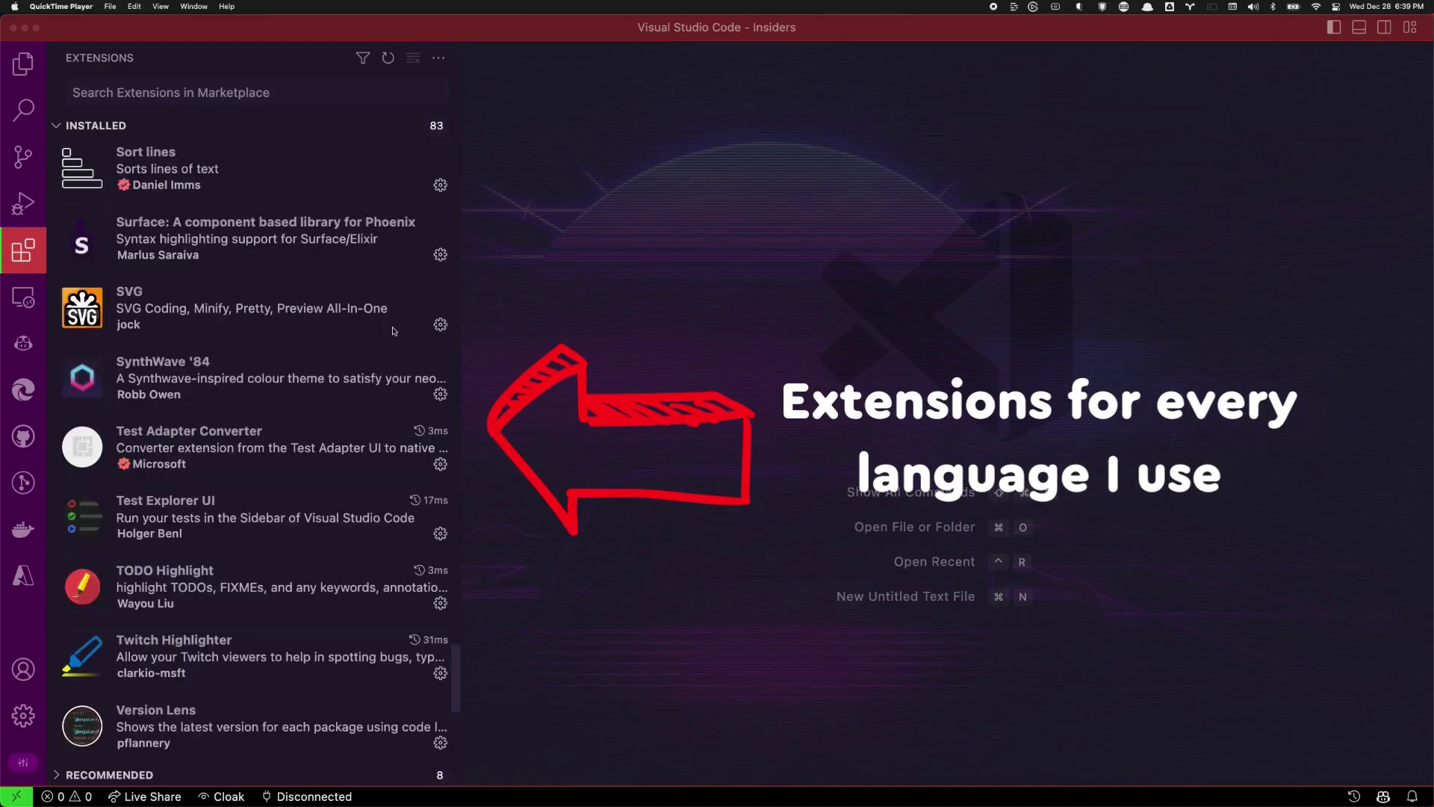
pyautogui.scroll(5, 393, 330)
pyautogui.scroll(5, 393, 330)
pyautogui.scroll(2, 393, 329)
pyautogui.scroll(2, 394, 331)
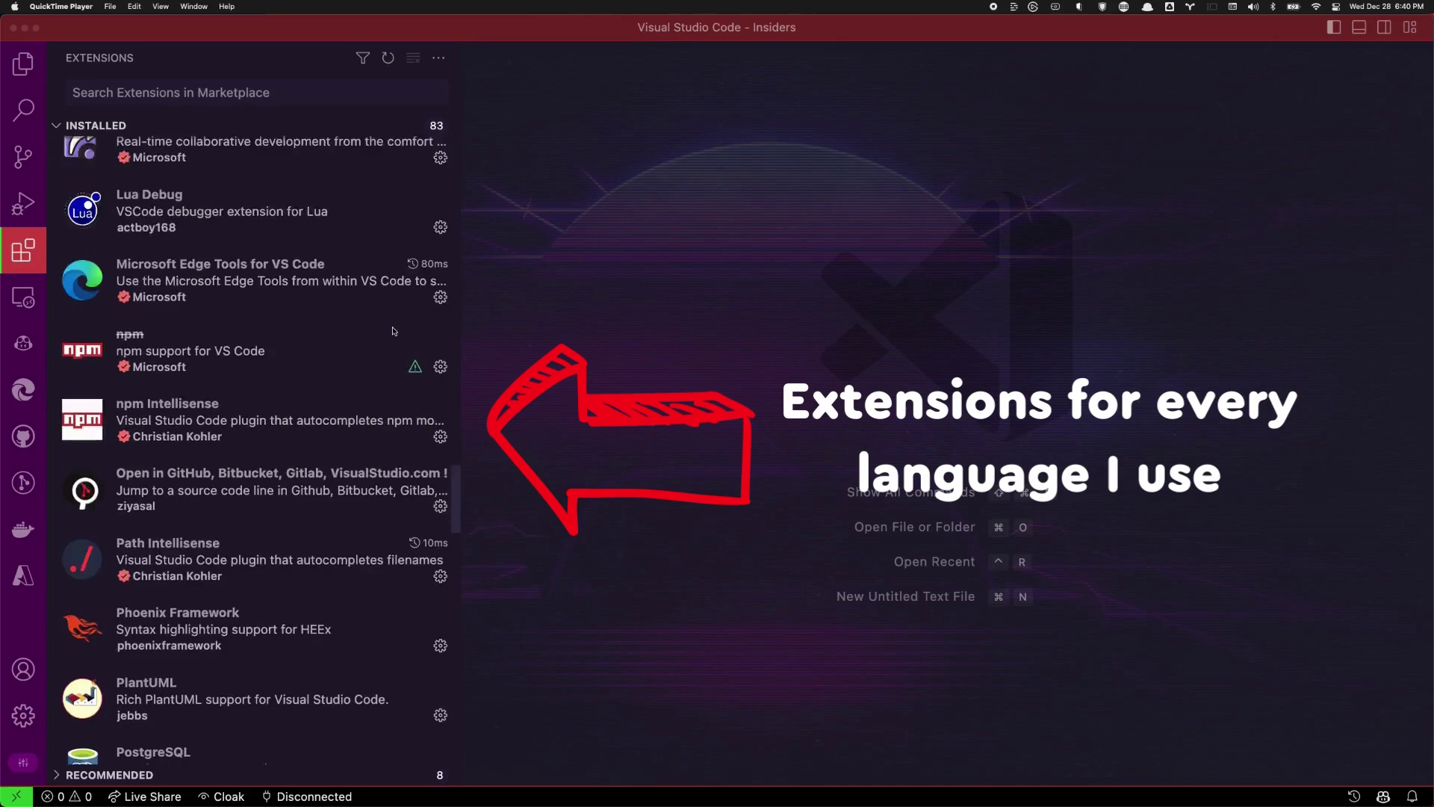
pyautogui.scroll(5, 393, 331)
pyautogui.scroll(5, 392, 330)
pyautogui.scroll(5, 370, 329)
pyautogui.scroll(2, 318, 329)
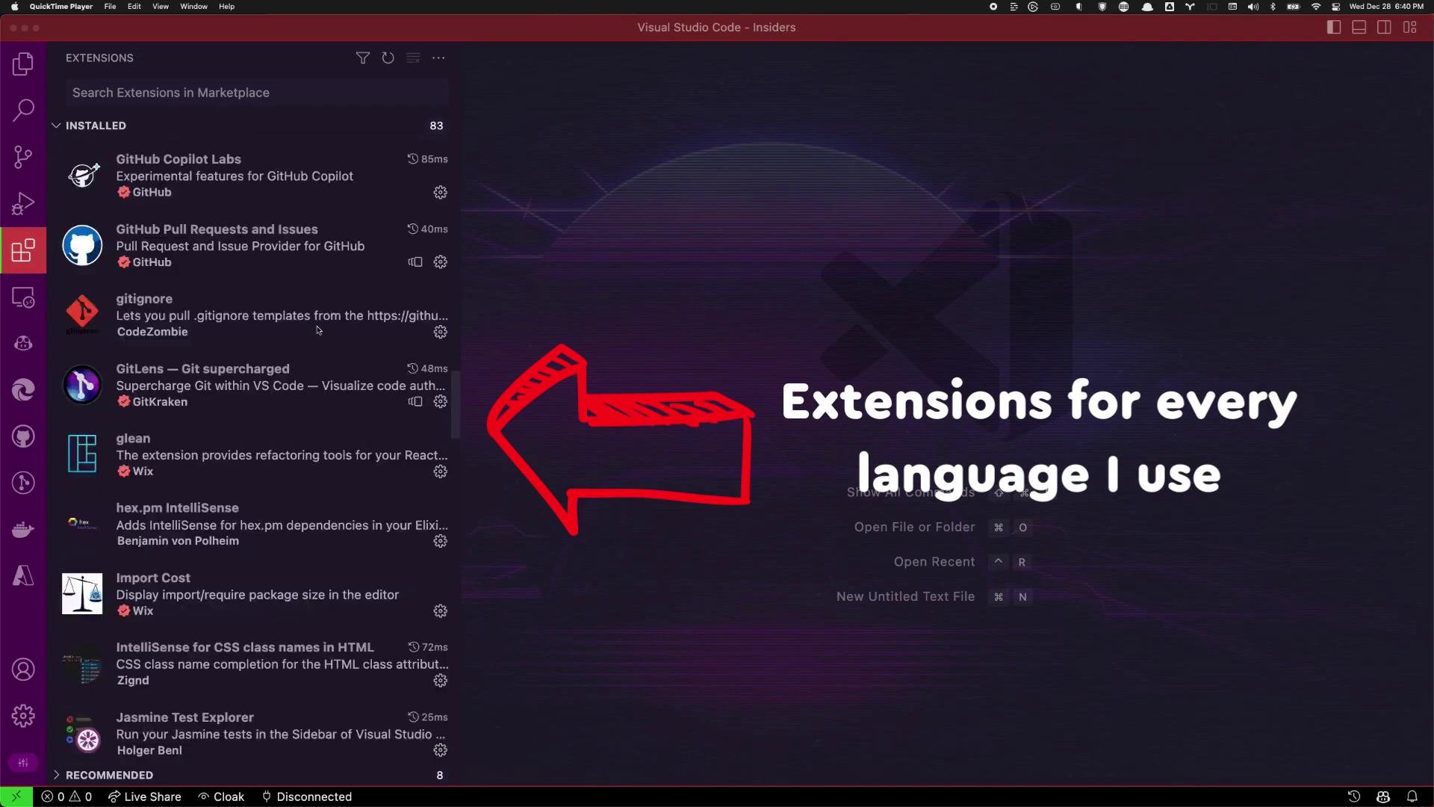
pyautogui.scroll(3, 318, 328)
pyautogui.scroll(5, 292, 329)
pyautogui.scroll(5, 269, 329)
pyautogui.scroll(6, 243, 328)
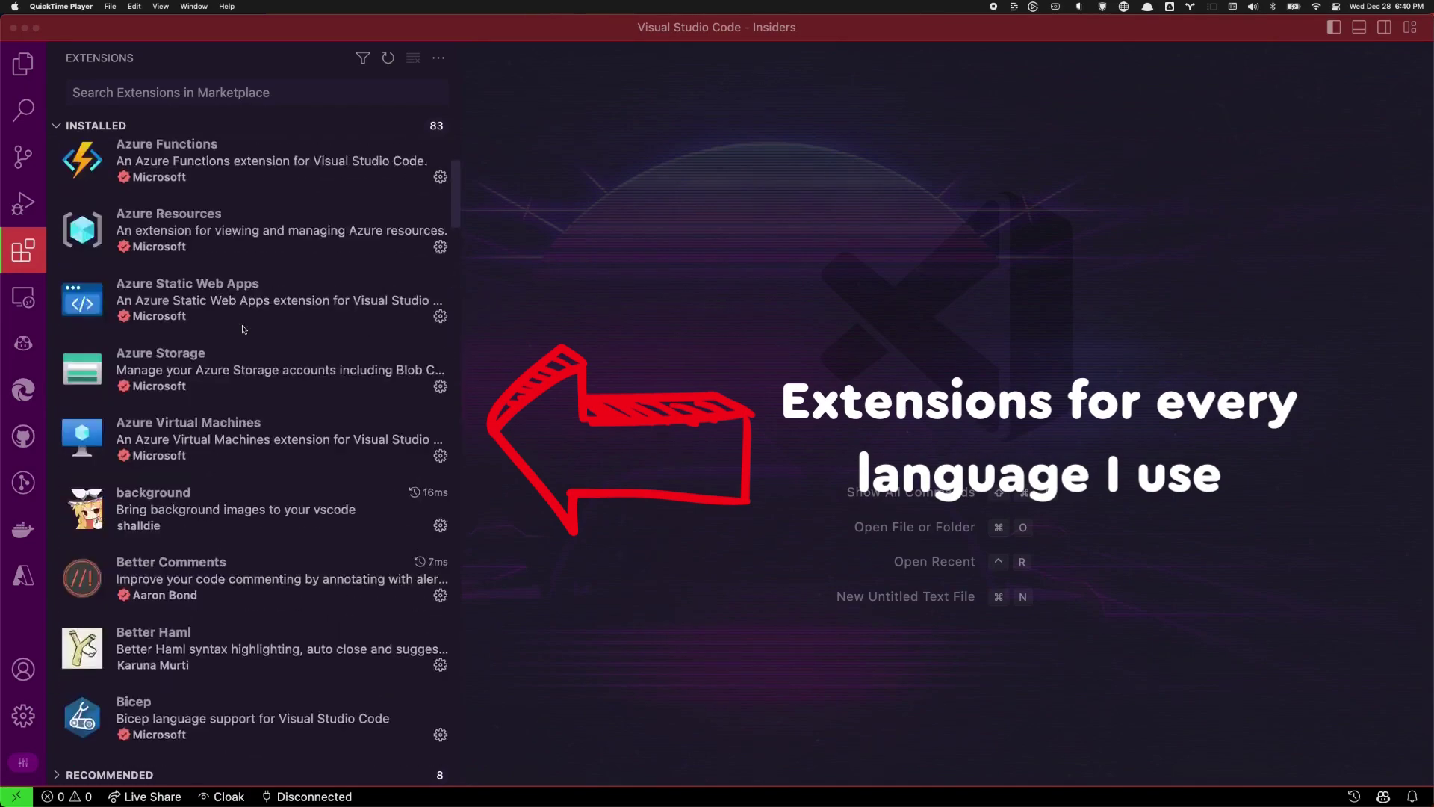
pyautogui.scroll(3, 242, 329)
pyautogui.scroll(-10, 242, 328)
pyautogui.scroll(-9, 242, 330)
pyautogui.scroll(-2, 243, 339)
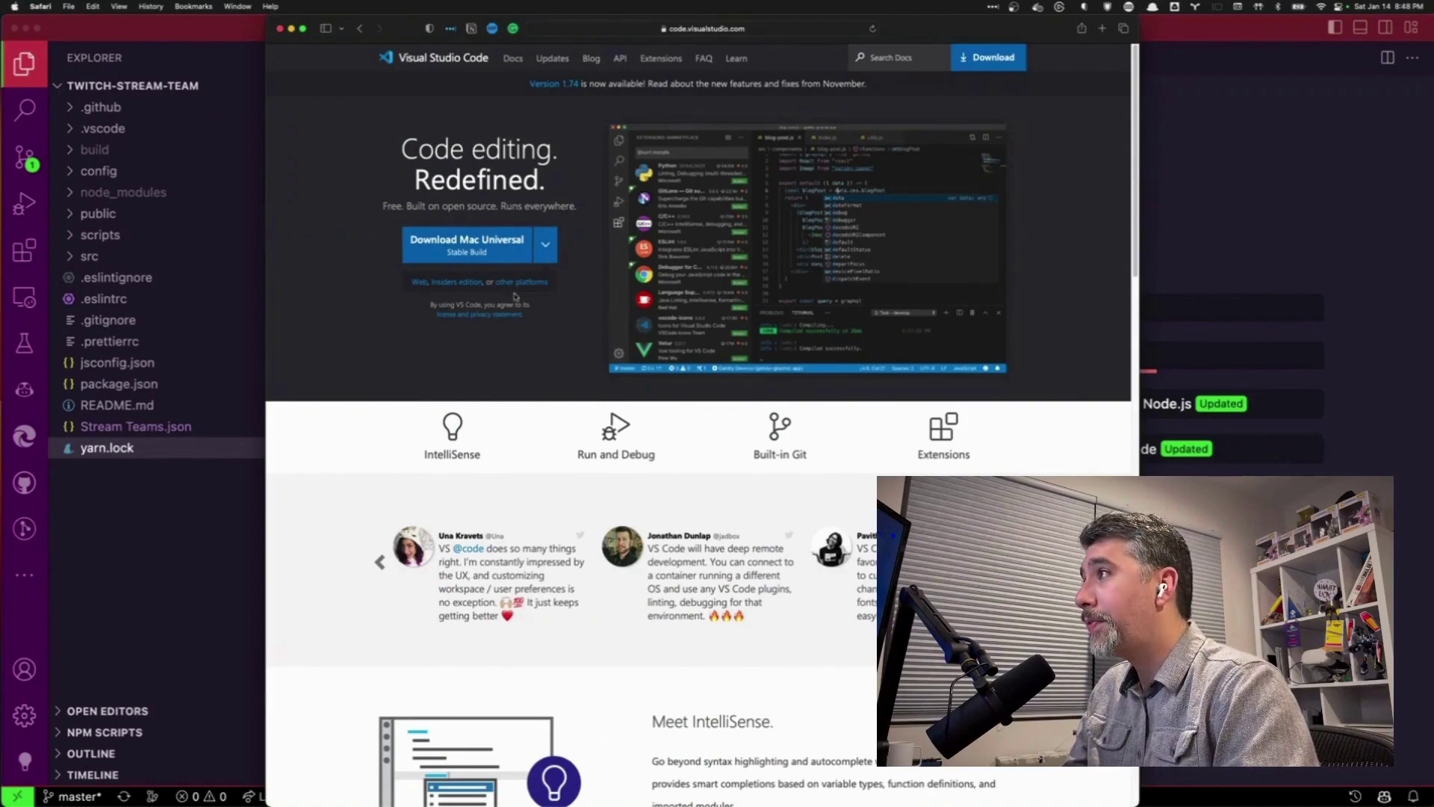
# - Expand and then close the Stable/Insiders download options on the VS Code site
pyautogui.click(548, 252)
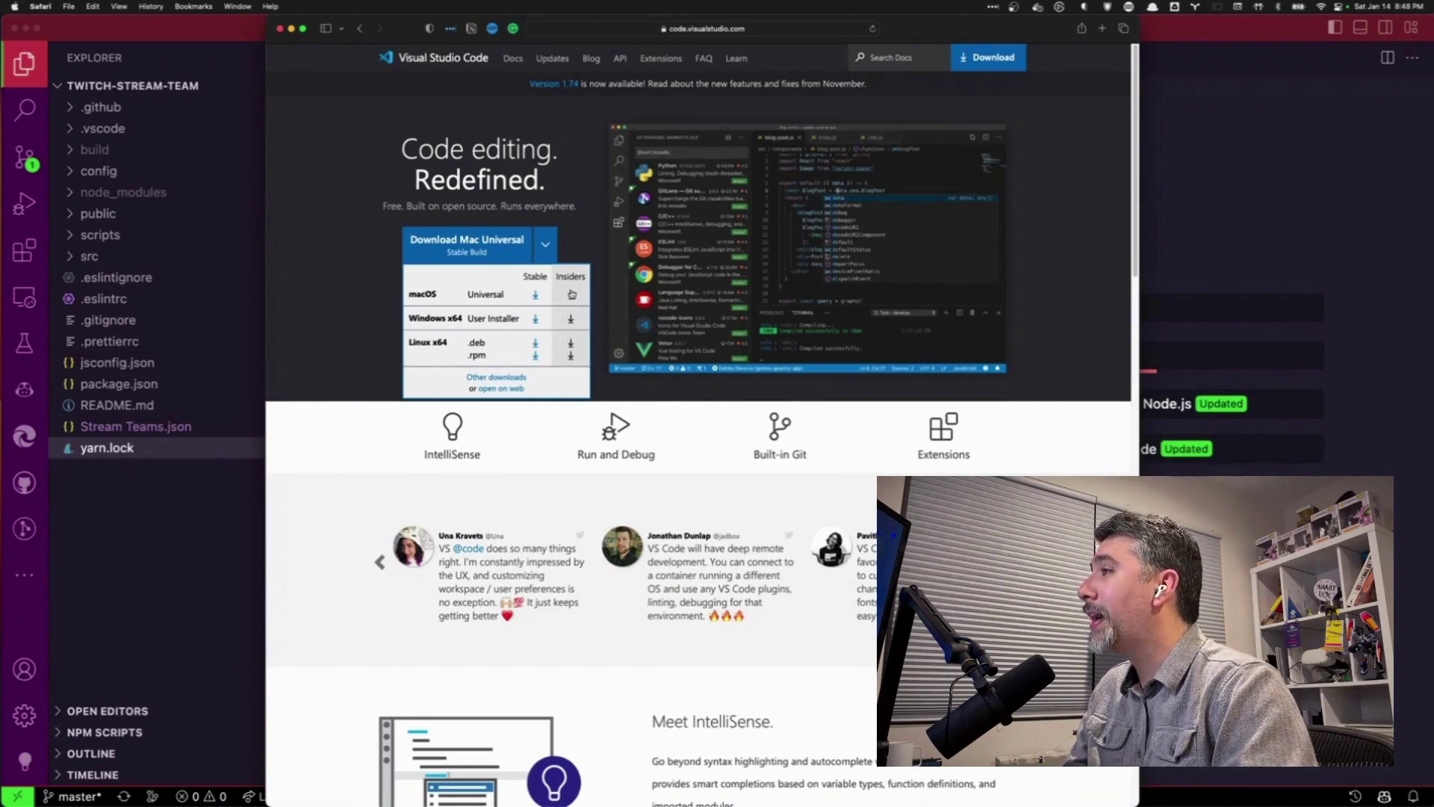
pyautogui.click(572, 244)
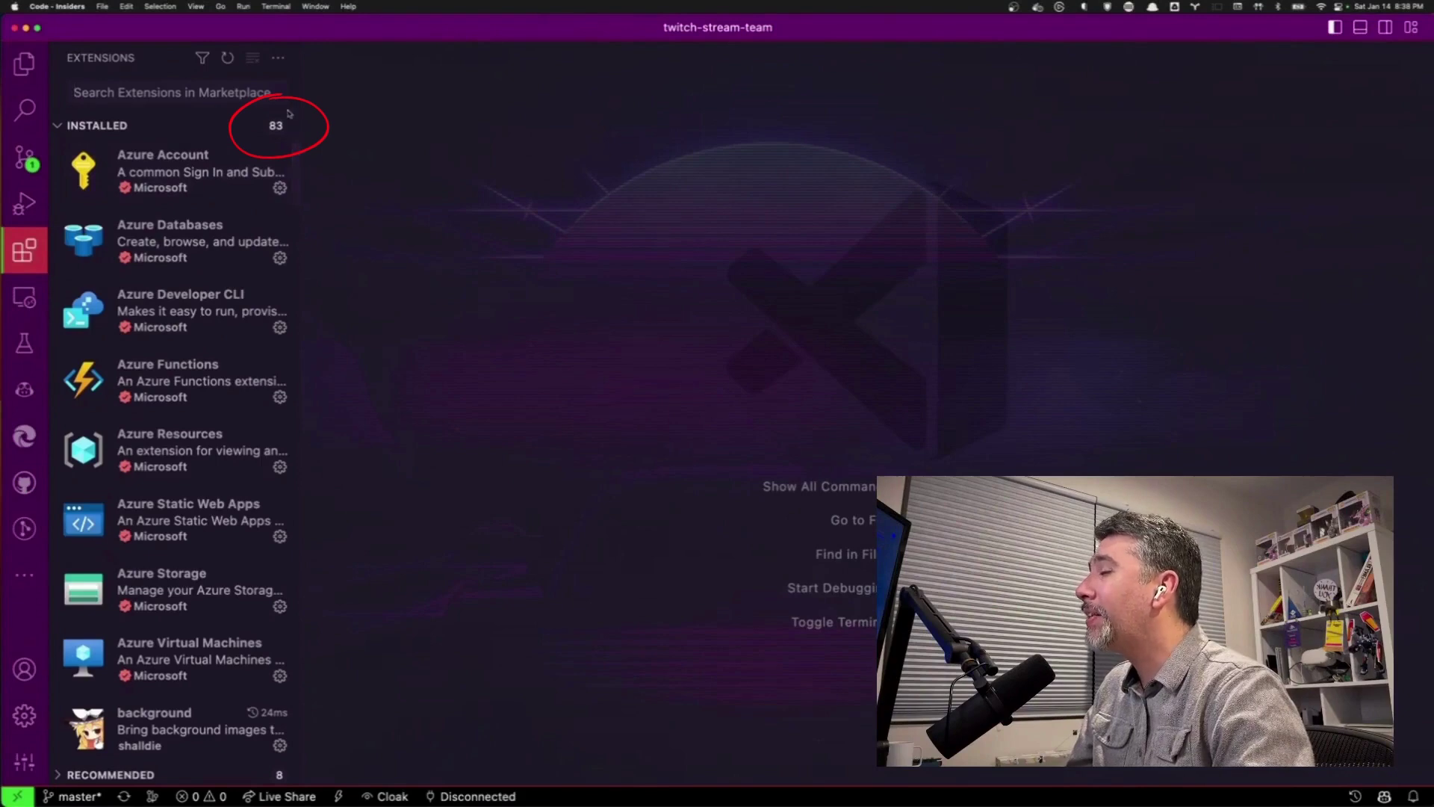
pyautogui.scroll(-2, 190, 380)
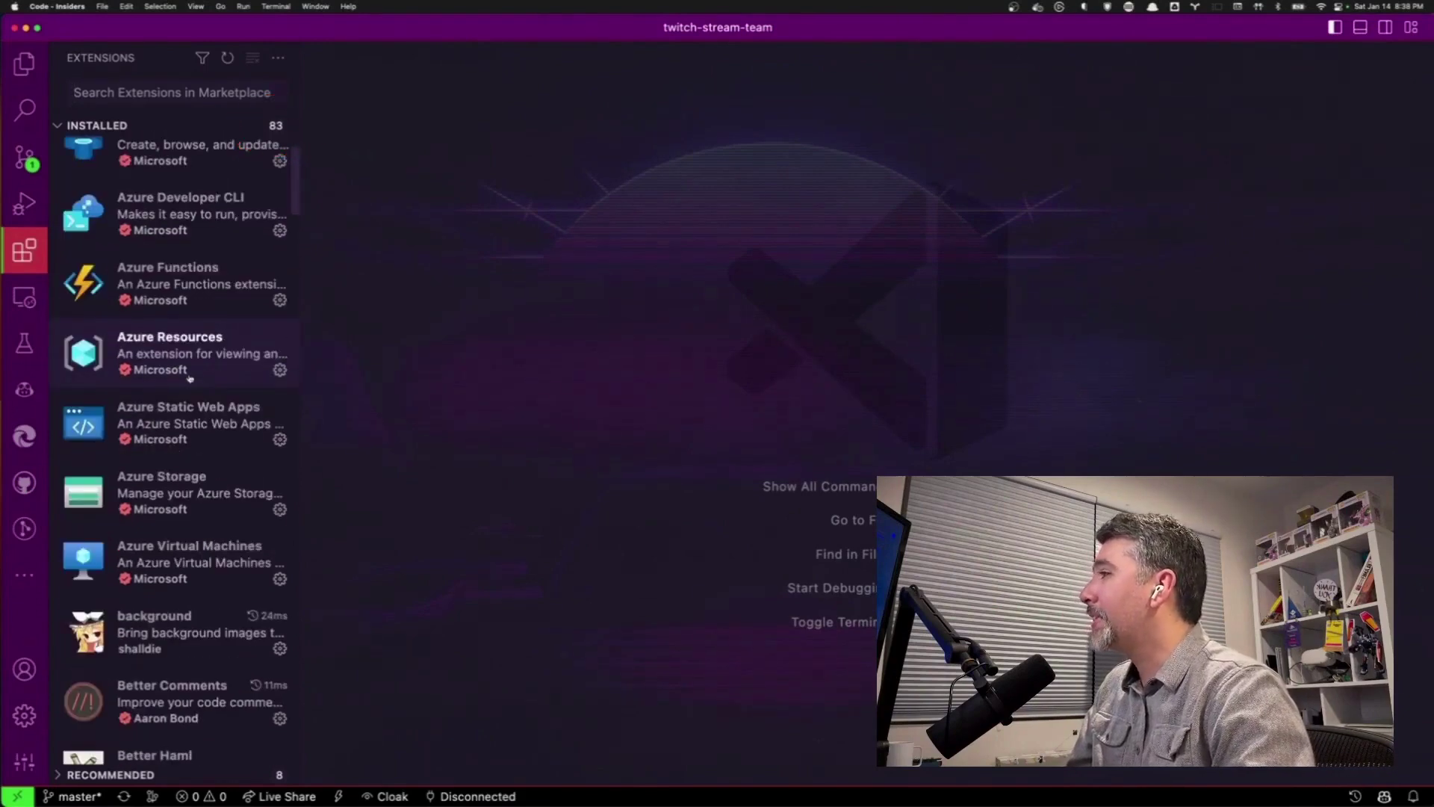
pyautogui.scroll(-2, 185, 421)
pyautogui.scroll(-2, 185, 423)
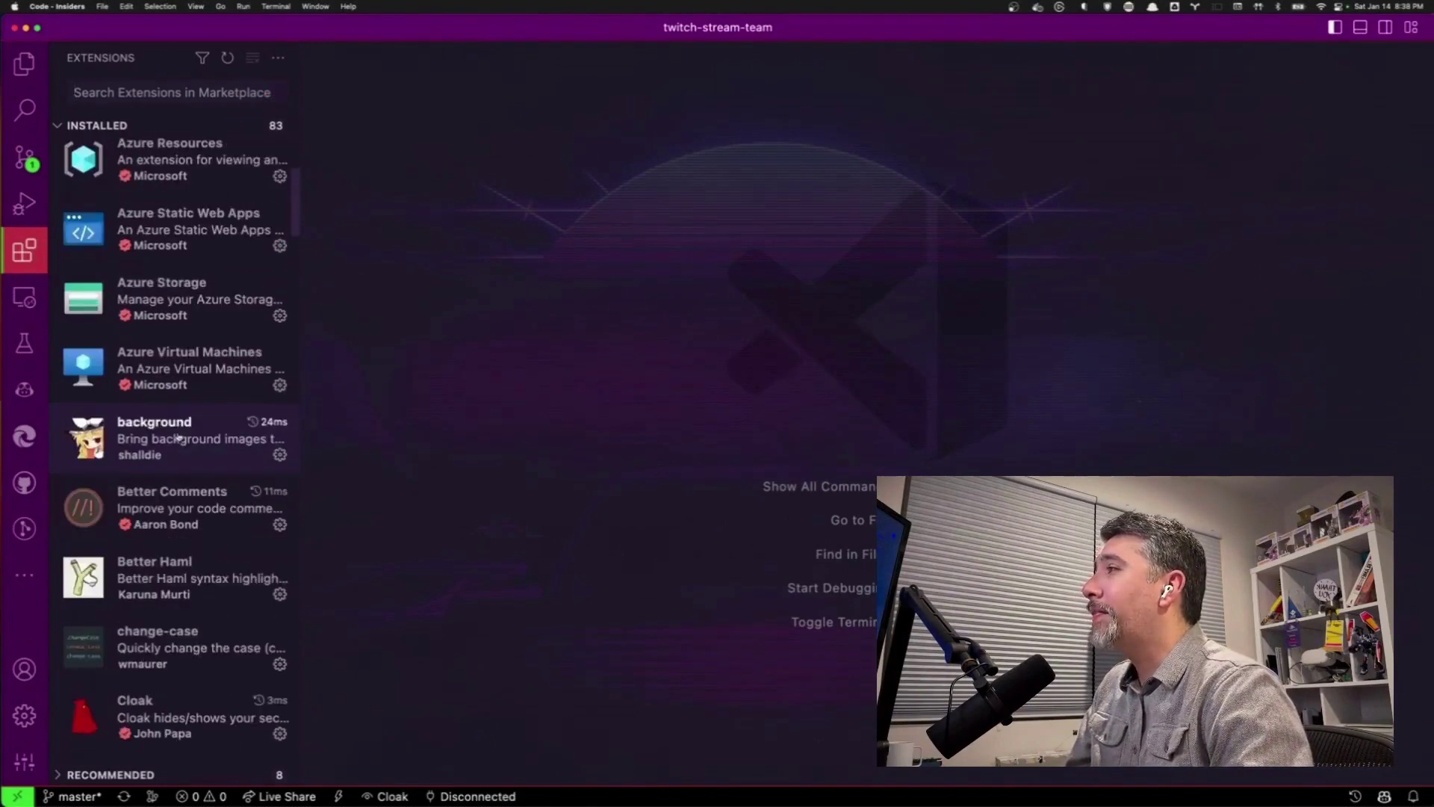
pyautogui.scroll(5, 177, 228)
pyautogui.scroll(-5, 182, 337)
pyautogui.scroll(-4, 187, 414)
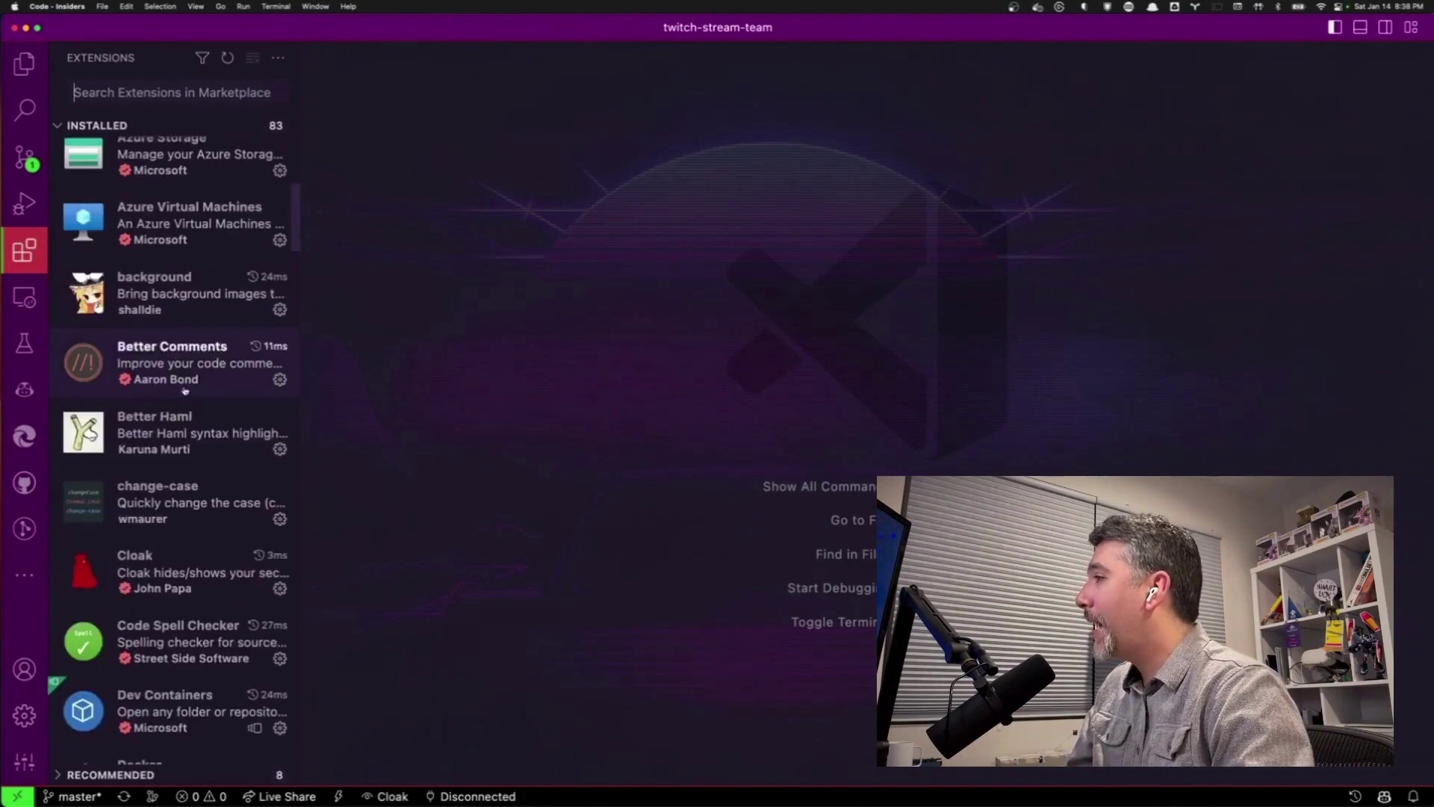
pyautogui.scroll(-4, 195, 448)
pyautogui.scroll(-3, 192, 451)
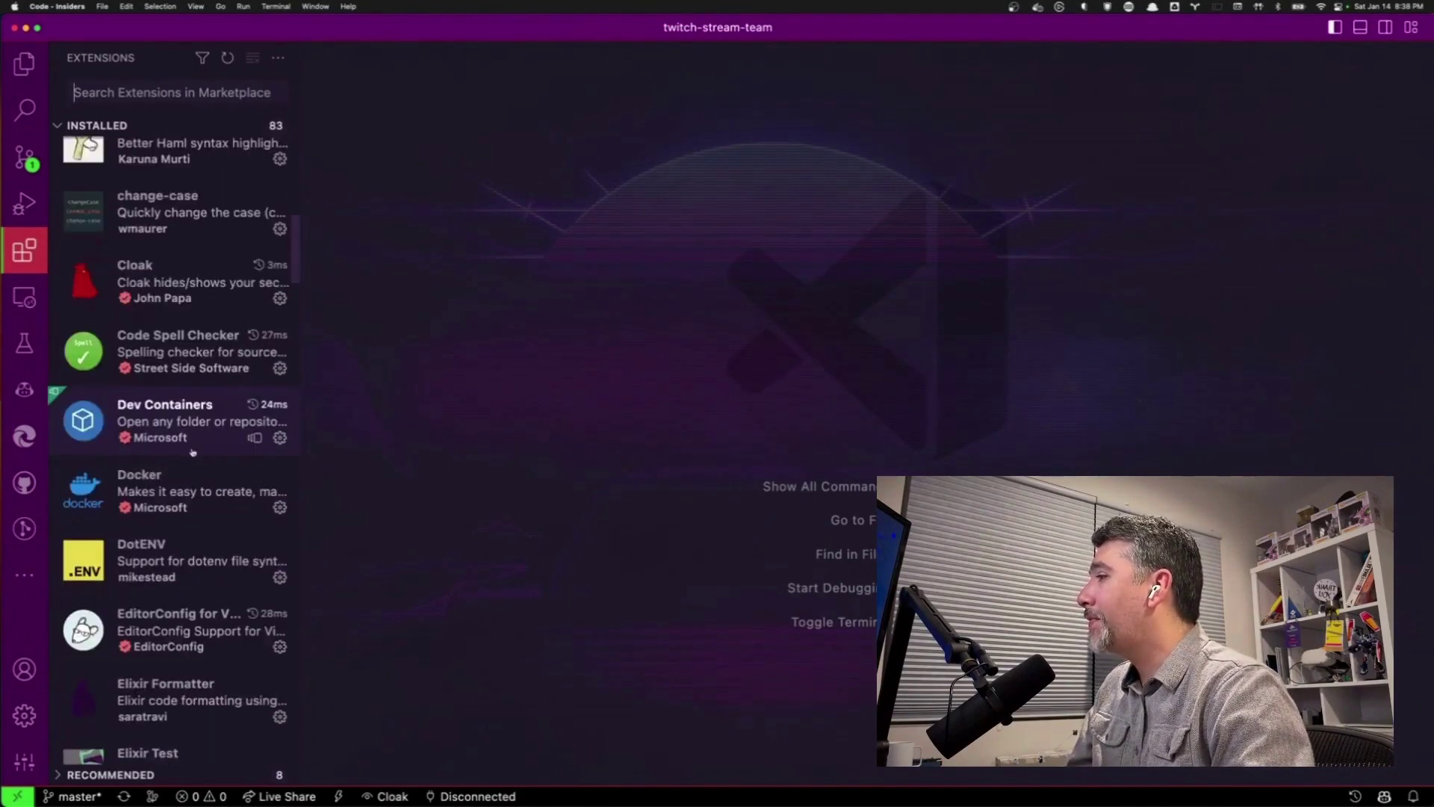
pyautogui.scroll(-4, 191, 458)
pyautogui.scroll(-4, 191, 465)
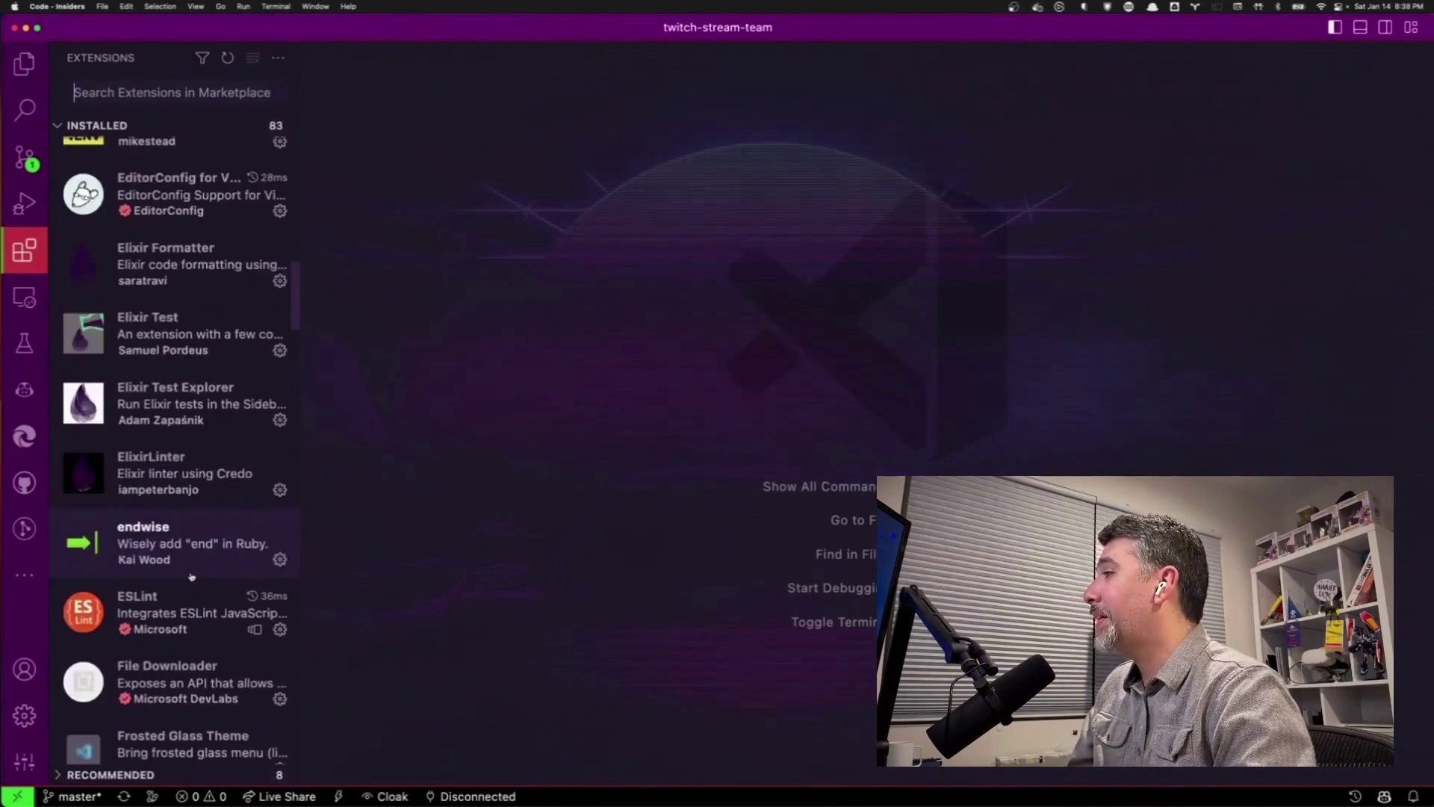
pyautogui.scroll(-2, 183, 516)
pyautogui.scroll(-4, 178, 549)
pyautogui.scroll(-5, 180, 544)
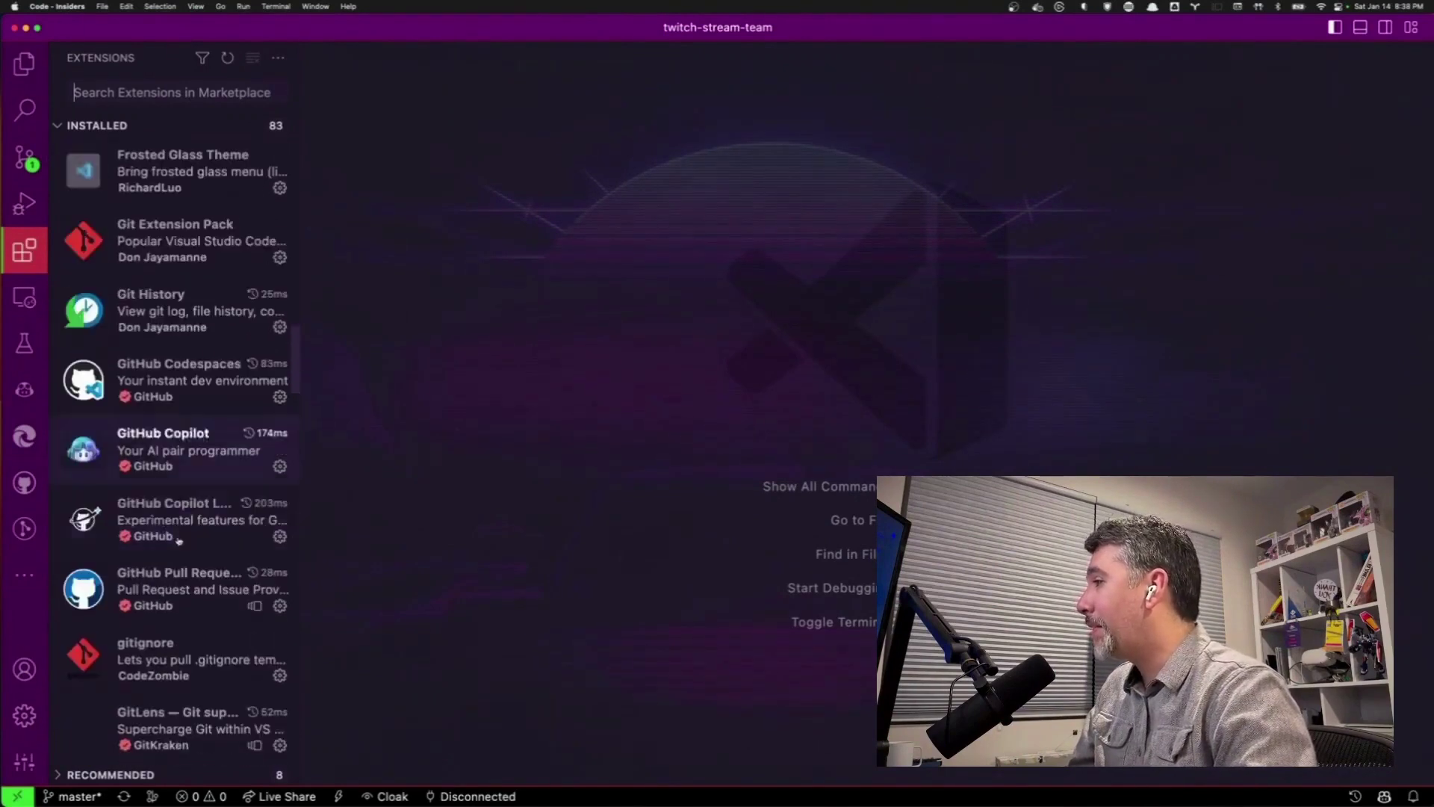
pyautogui.scroll(-8, 189, 483)
pyautogui.scroll(-5, 194, 448)
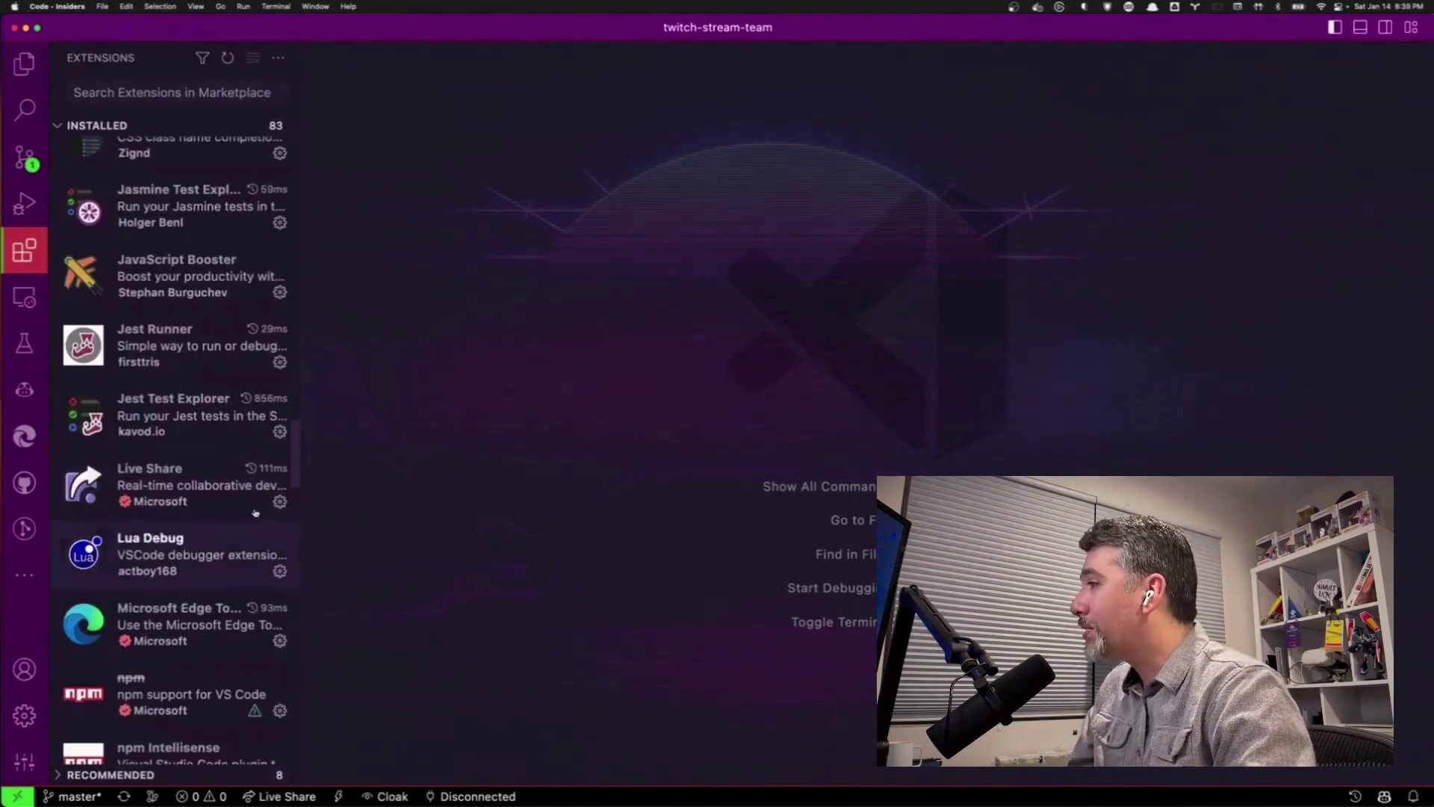
pyautogui.scroll(-4, 207, 568)
pyautogui.scroll(-3, 179, 448)
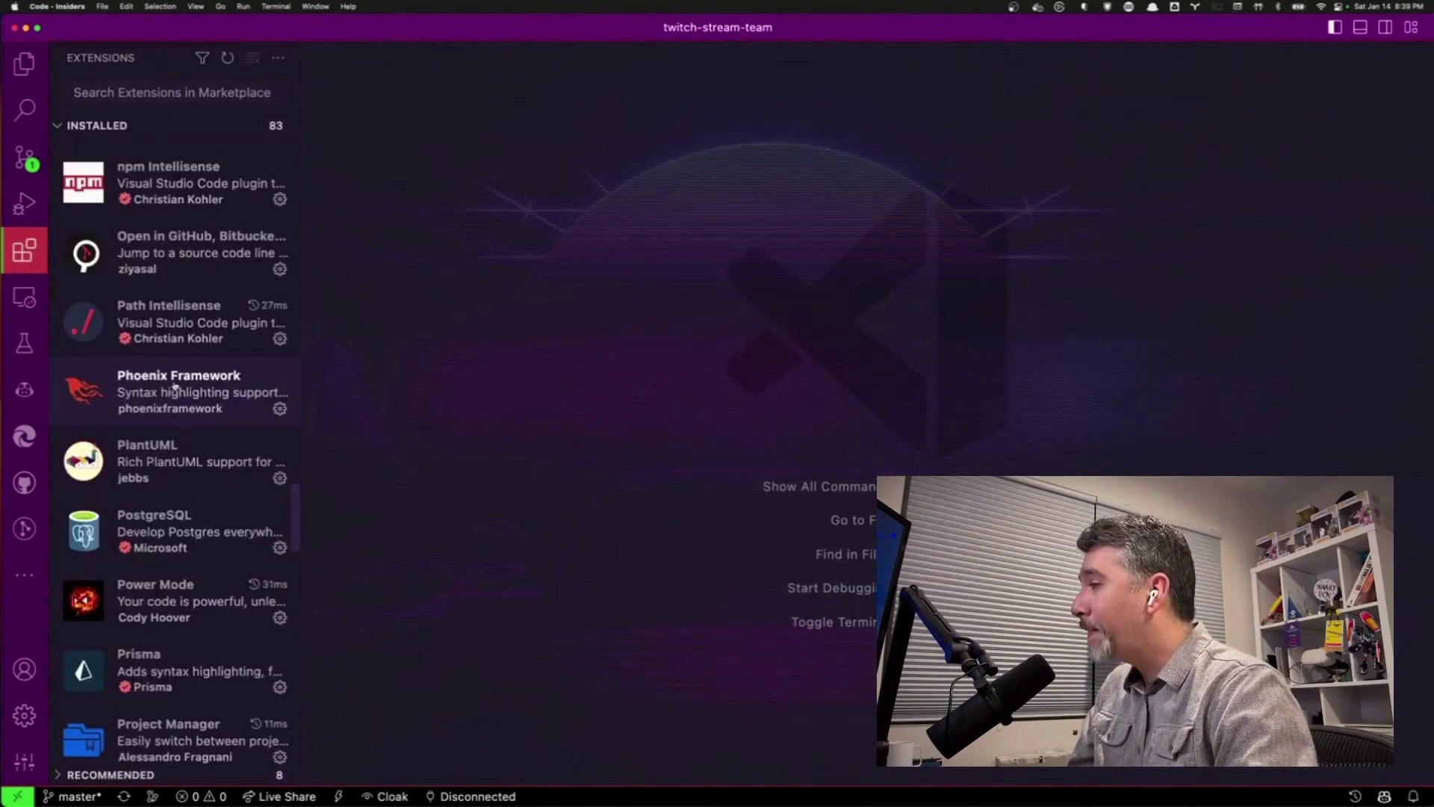
pyautogui.scroll(-3, 158, 423)
pyautogui.scroll(-2, 168, 426)
pyautogui.scroll(-1, 174, 429)
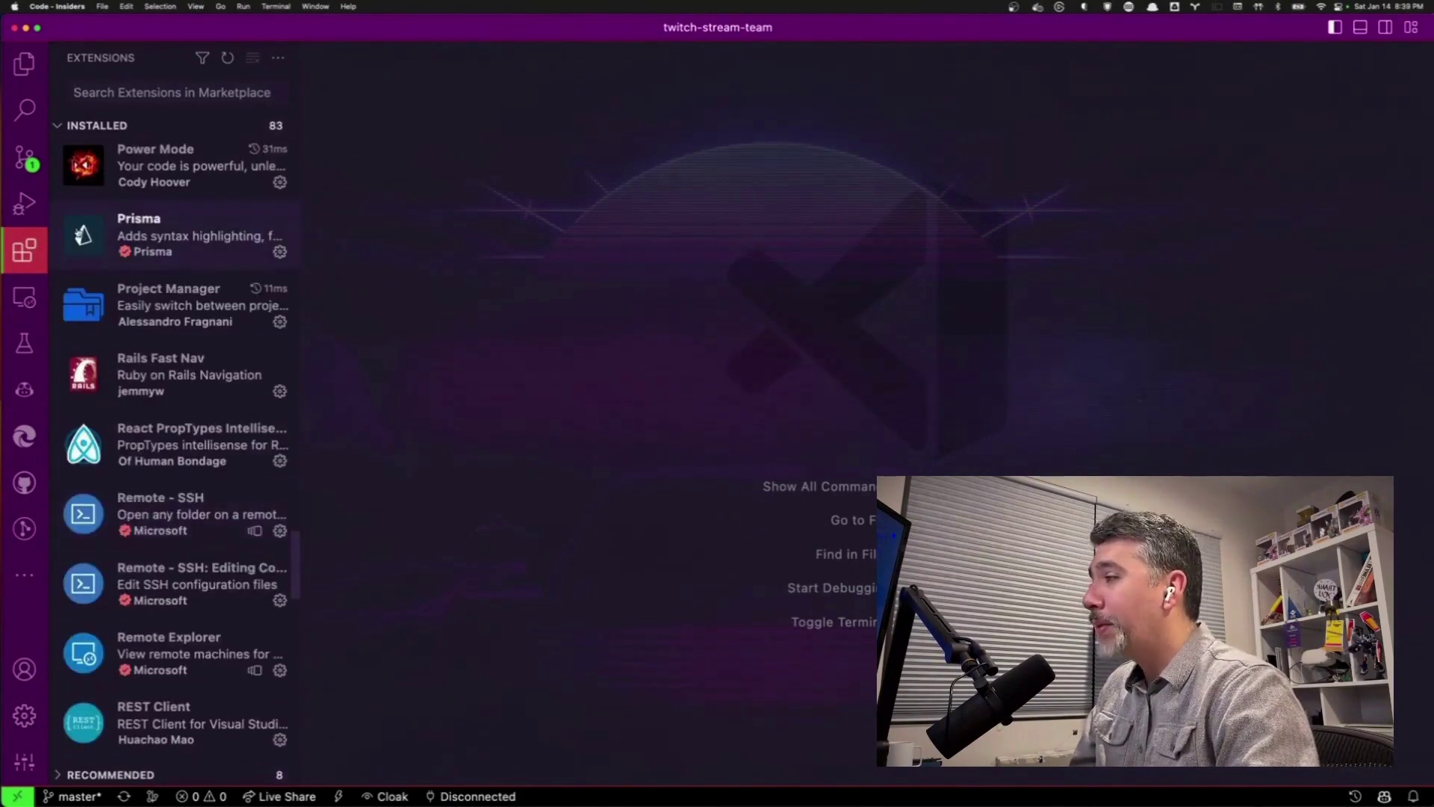
pyautogui.scroll(-3, 180, 431)
pyautogui.scroll(-3, 180, 432)
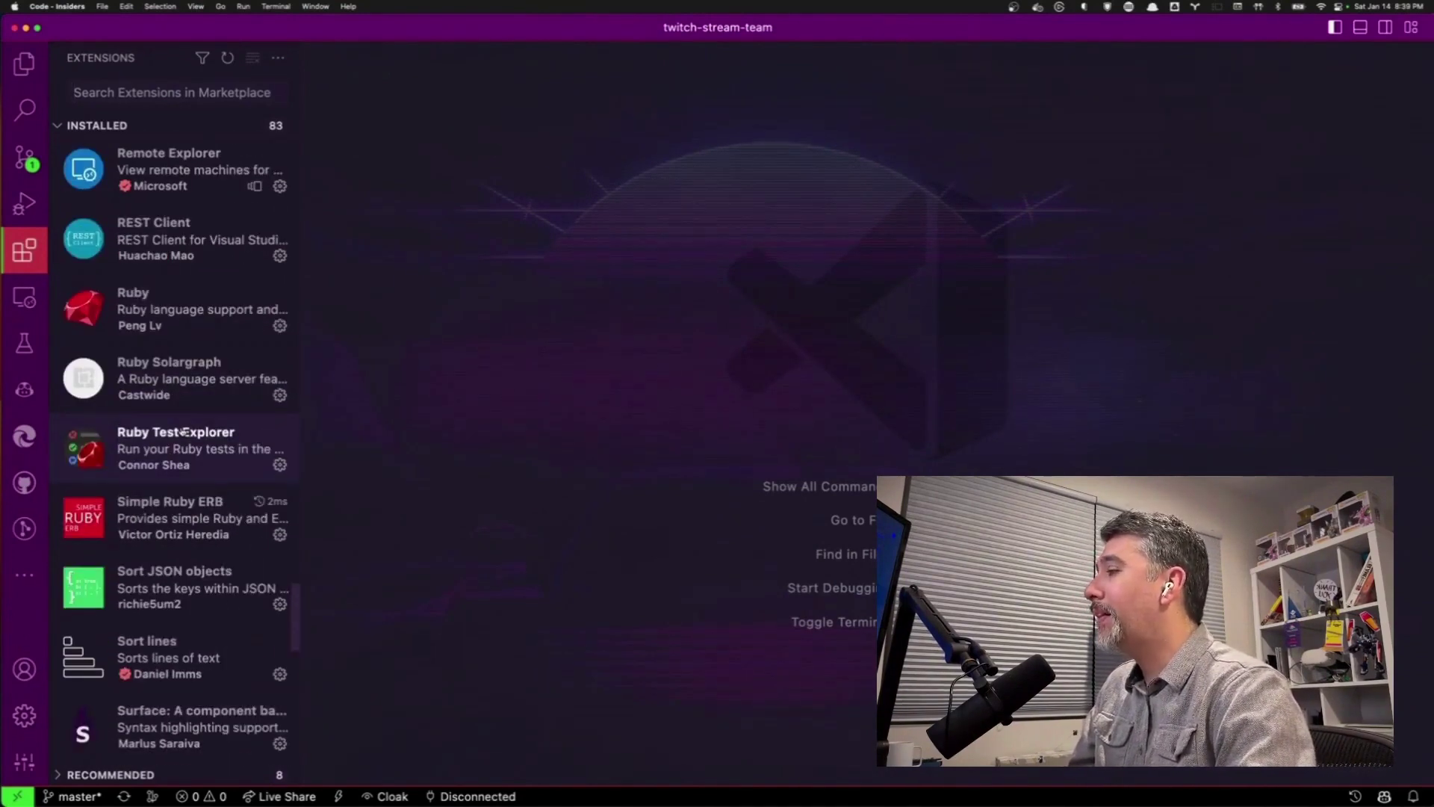
pyautogui.scroll(-3, 183, 434)
pyautogui.scroll(-1, 184, 435)
pyautogui.scroll(-3, 185, 437)
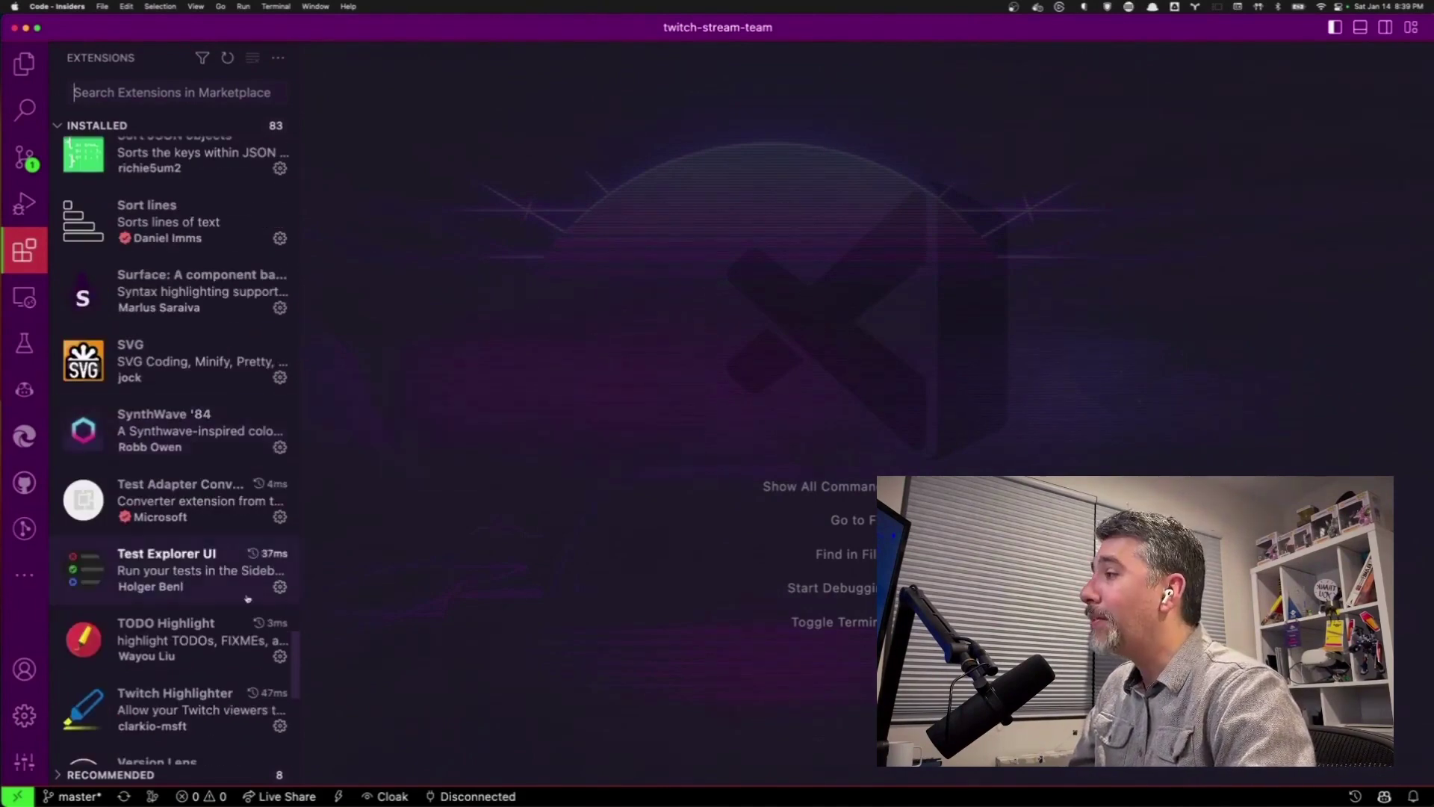
pyautogui.scroll(-3, 249, 602)
pyautogui.scroll(-1, 242, 606)
pyautogui.scroll(-4, 243, 605)
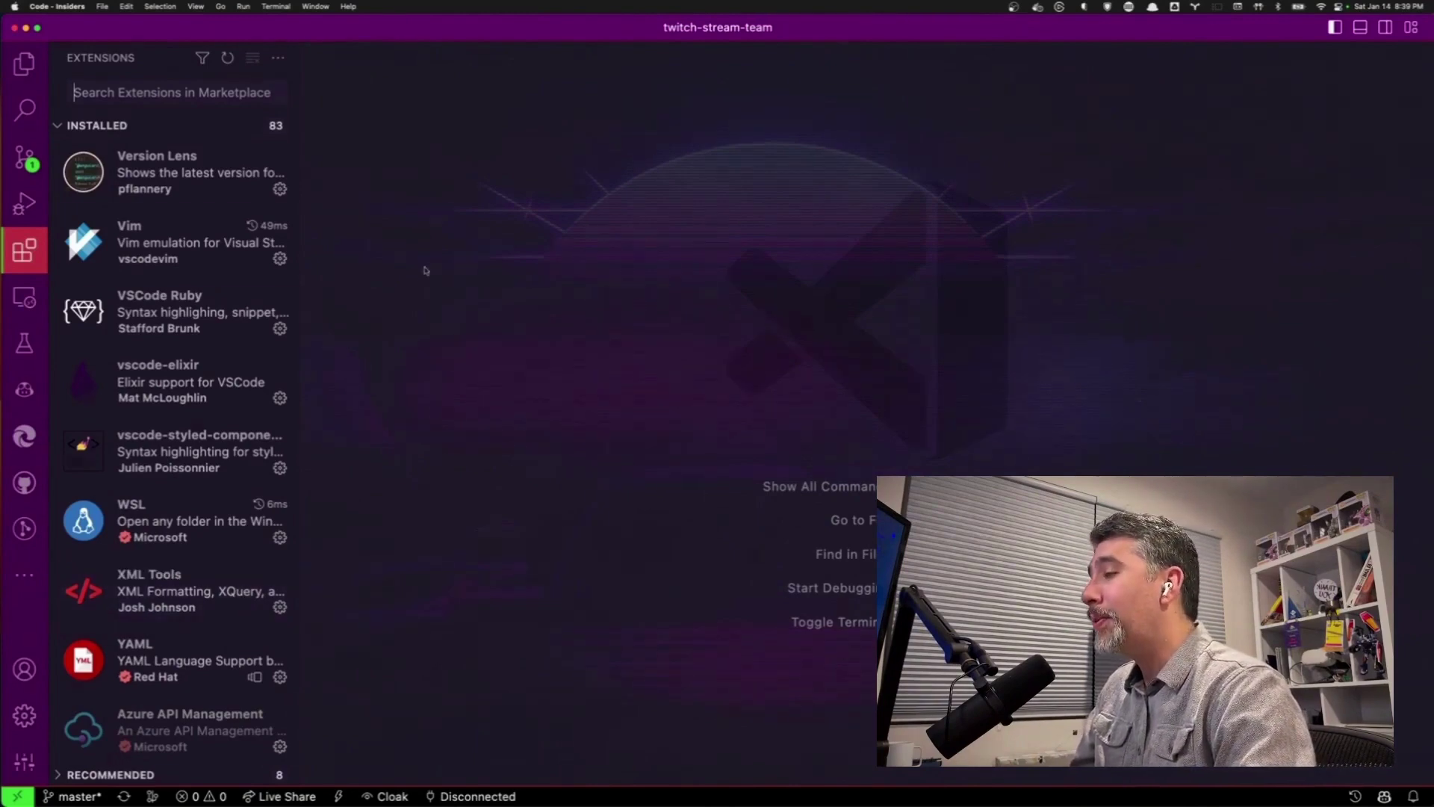
# - Start a new profile via the gear's Profile (Default) > Create Profile... menu
pyautogui.moveTo(45, 693); pyautogui.dragTo(137, 658)
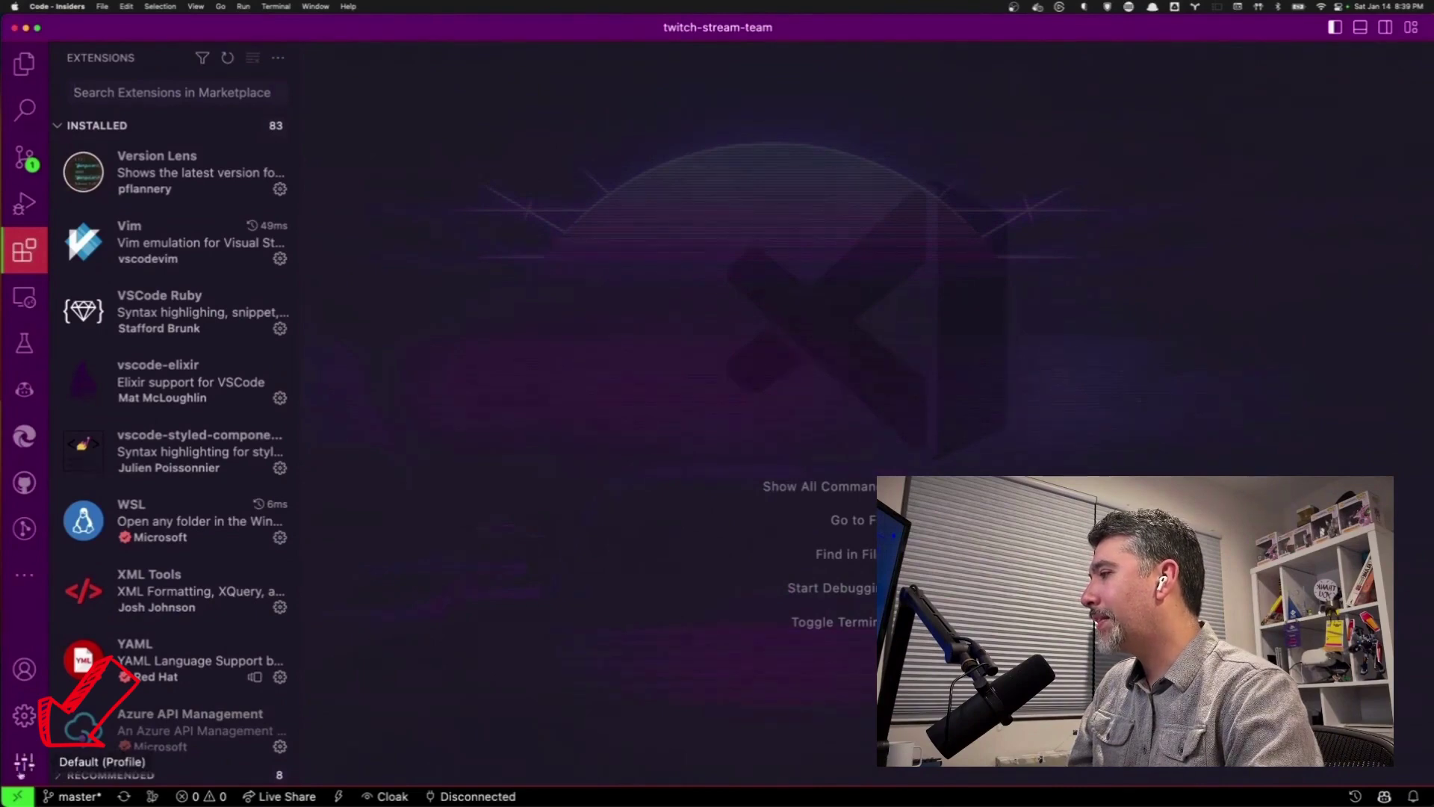
pyautogui.click(25, 766)
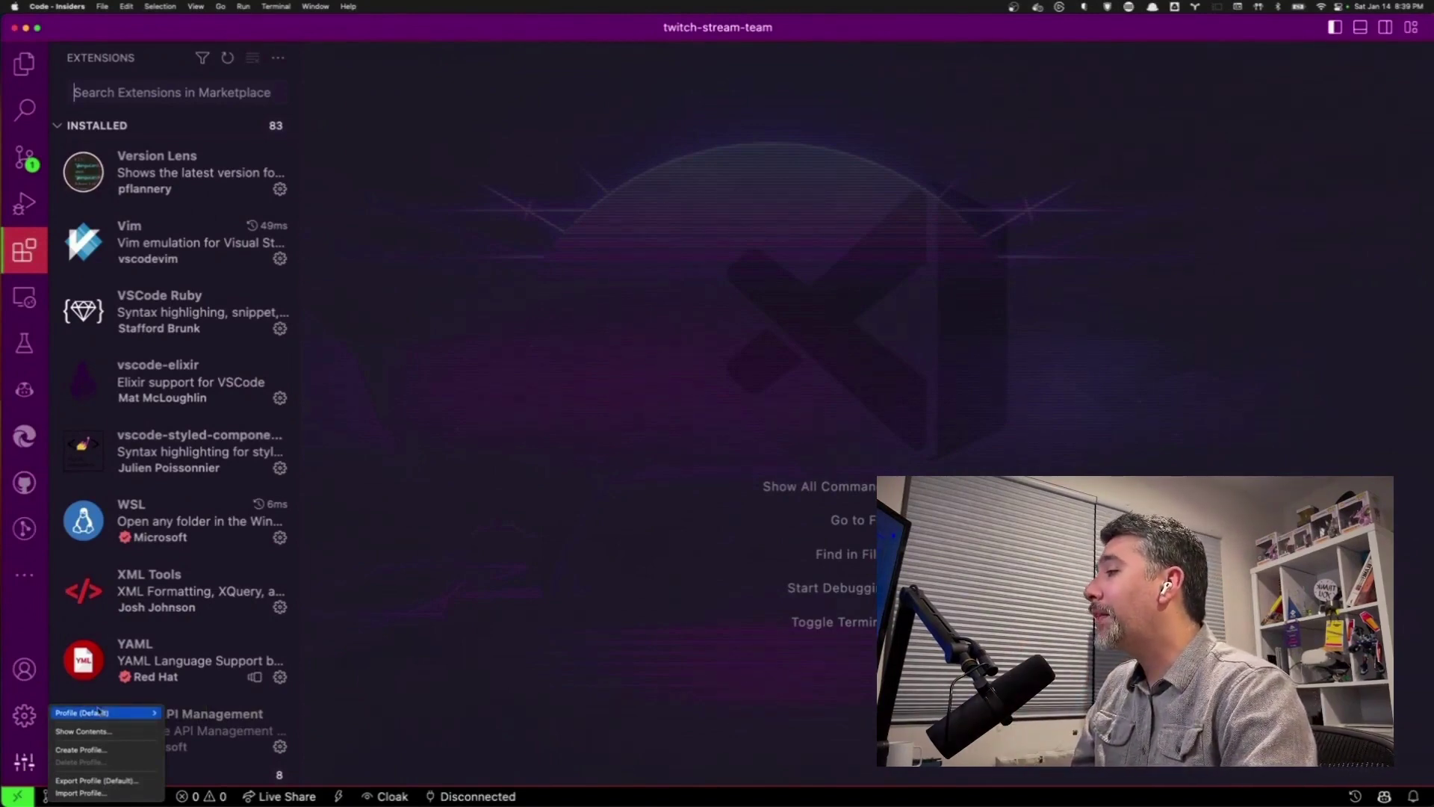
pyautogui.click(103, 751)
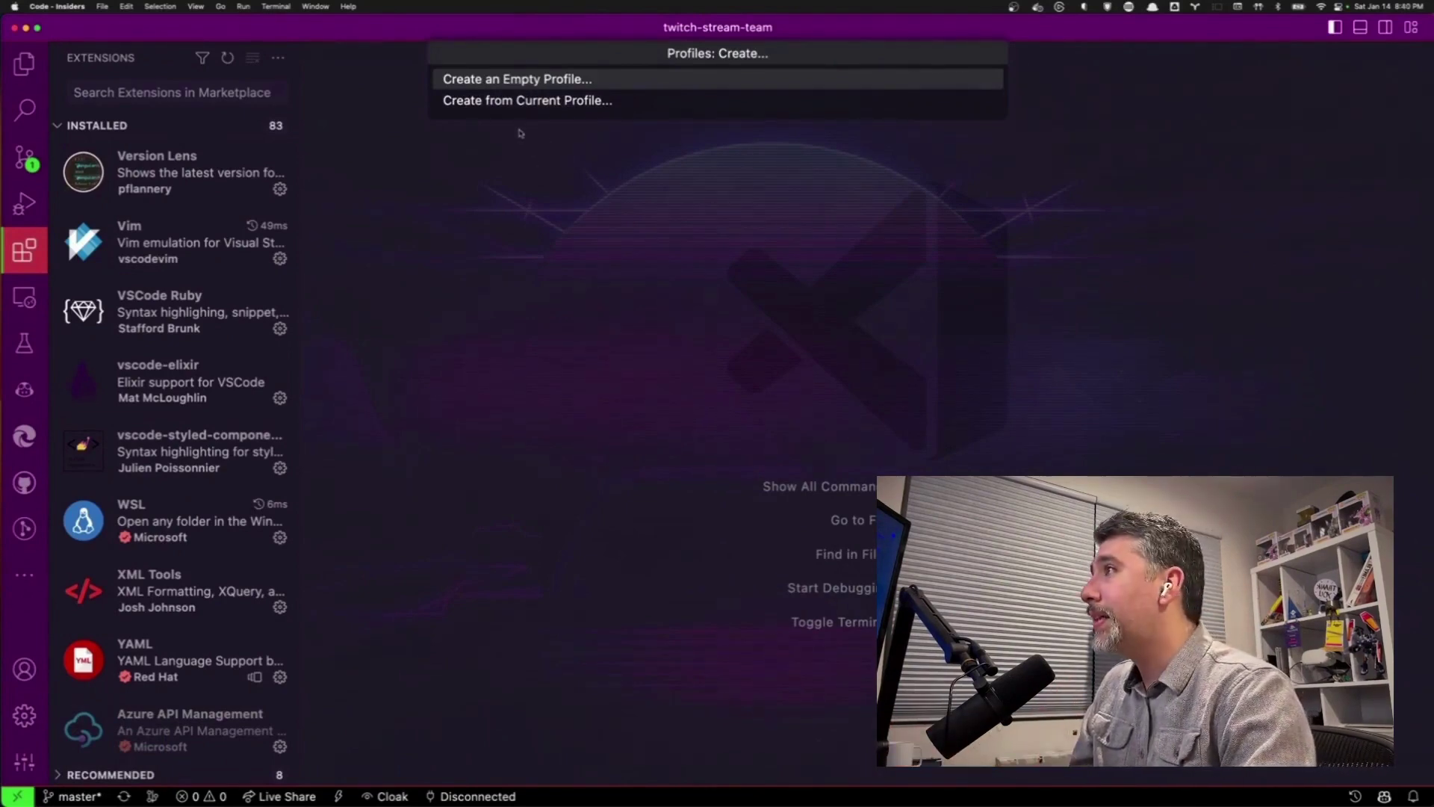
# - Create the 'JavaScript' profile from the current profile with a lightbulb icon
pyautogui.click(529, 103)
pyautogui.write('JavaScri')
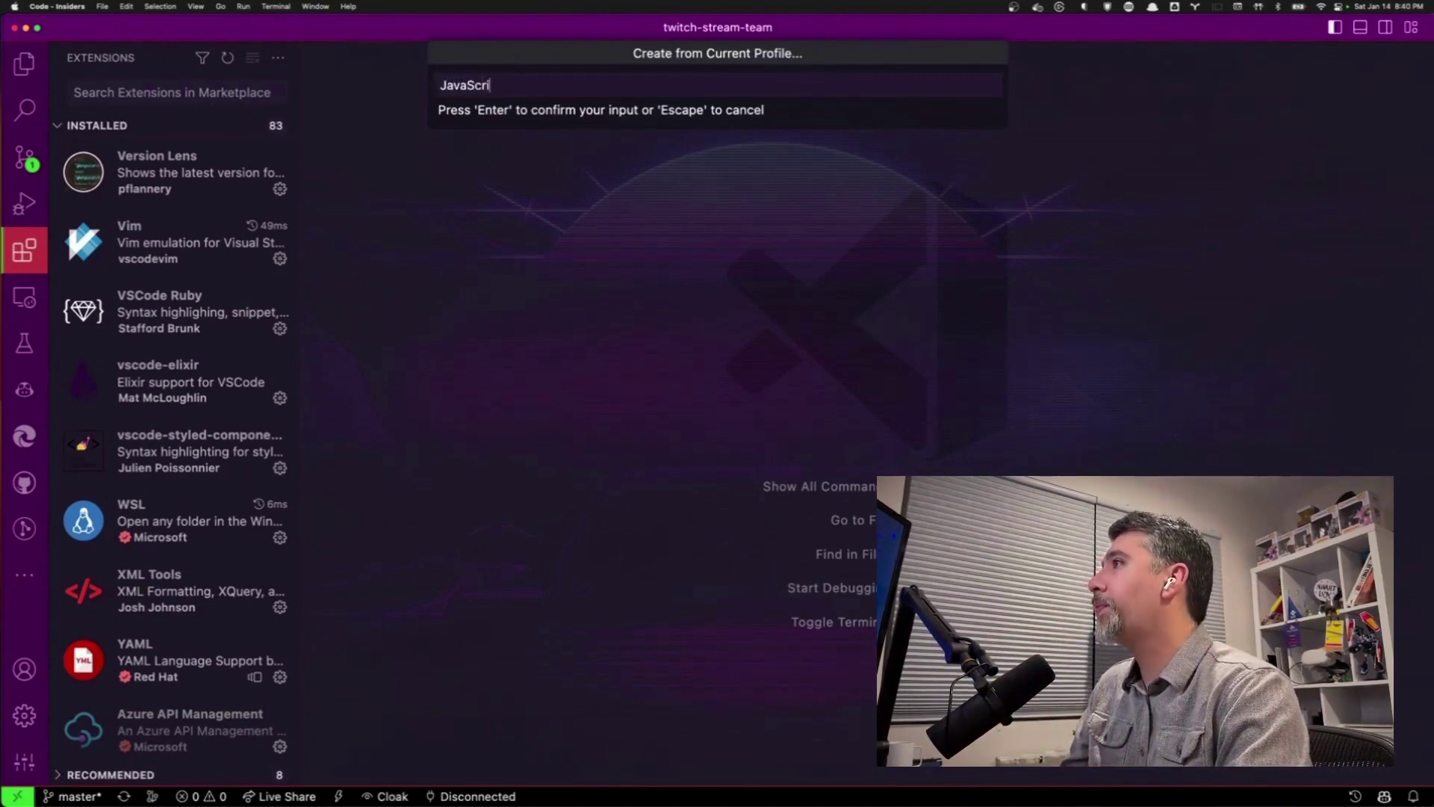
pyautogui.write('pt')
pyautogui.press('Return')
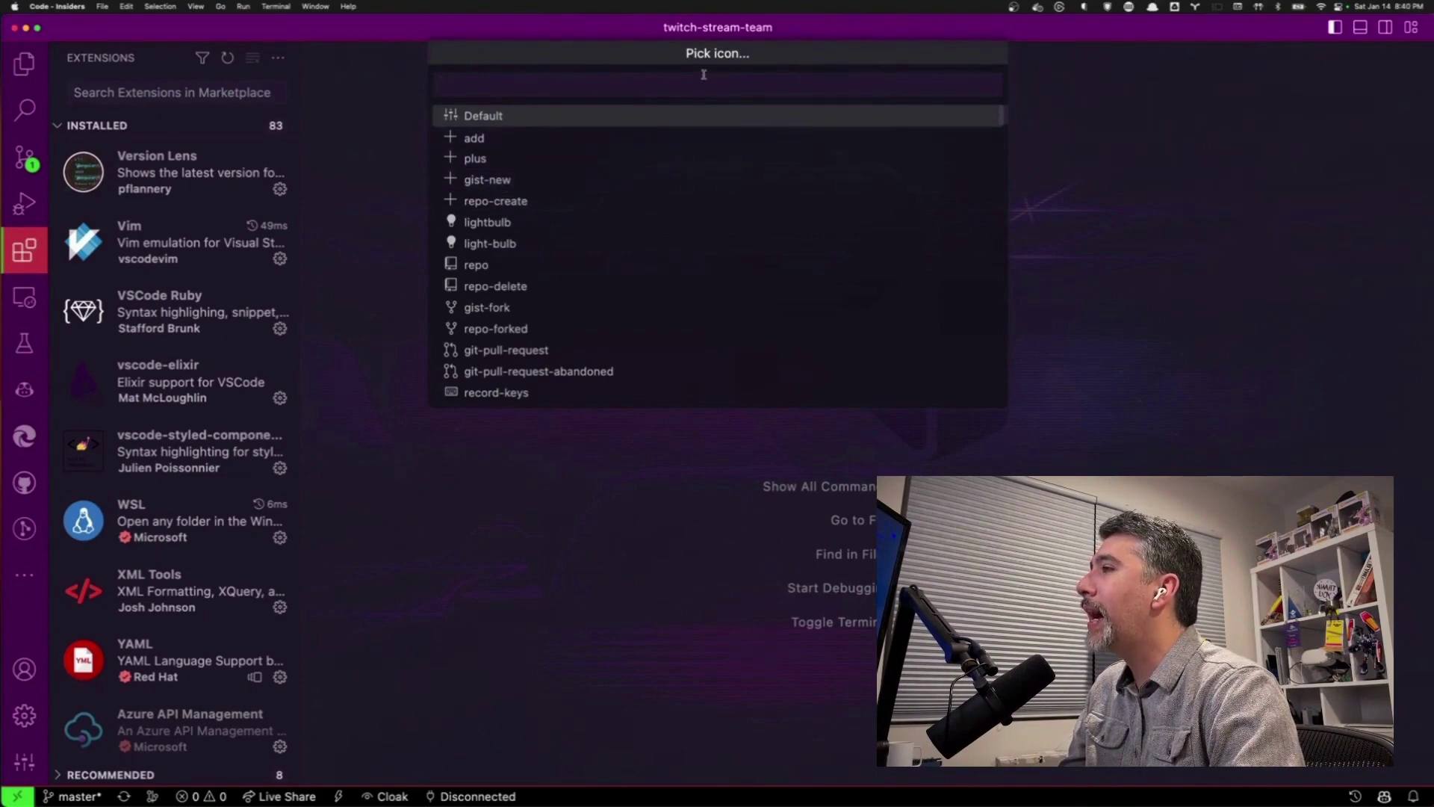
pyautogui.click(519, 226)
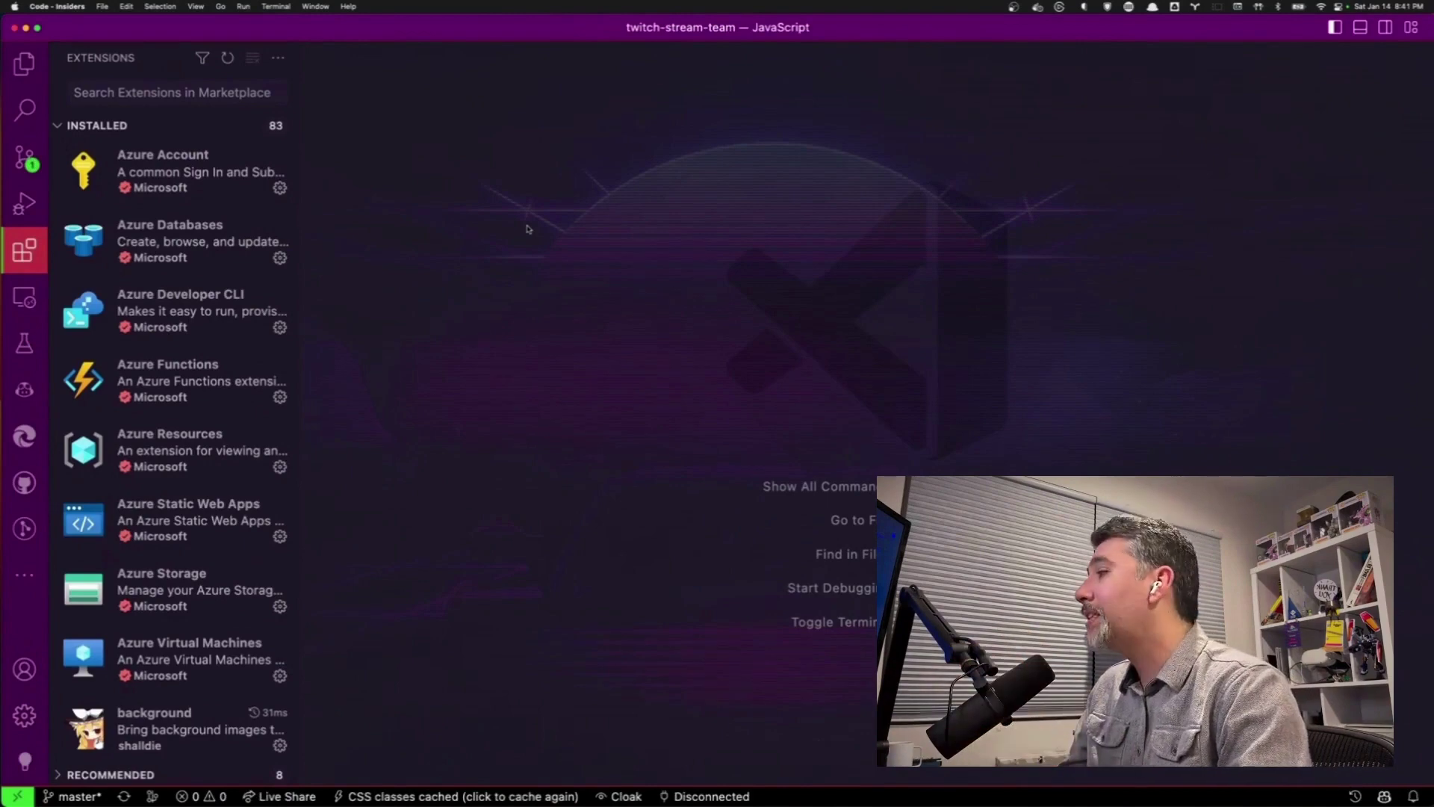
# - Open the Profile (JavaScript) menu from the activity bar profile icon
pyautogui.moveTo(151, 689); pyautogui.dragTo(50, 751)
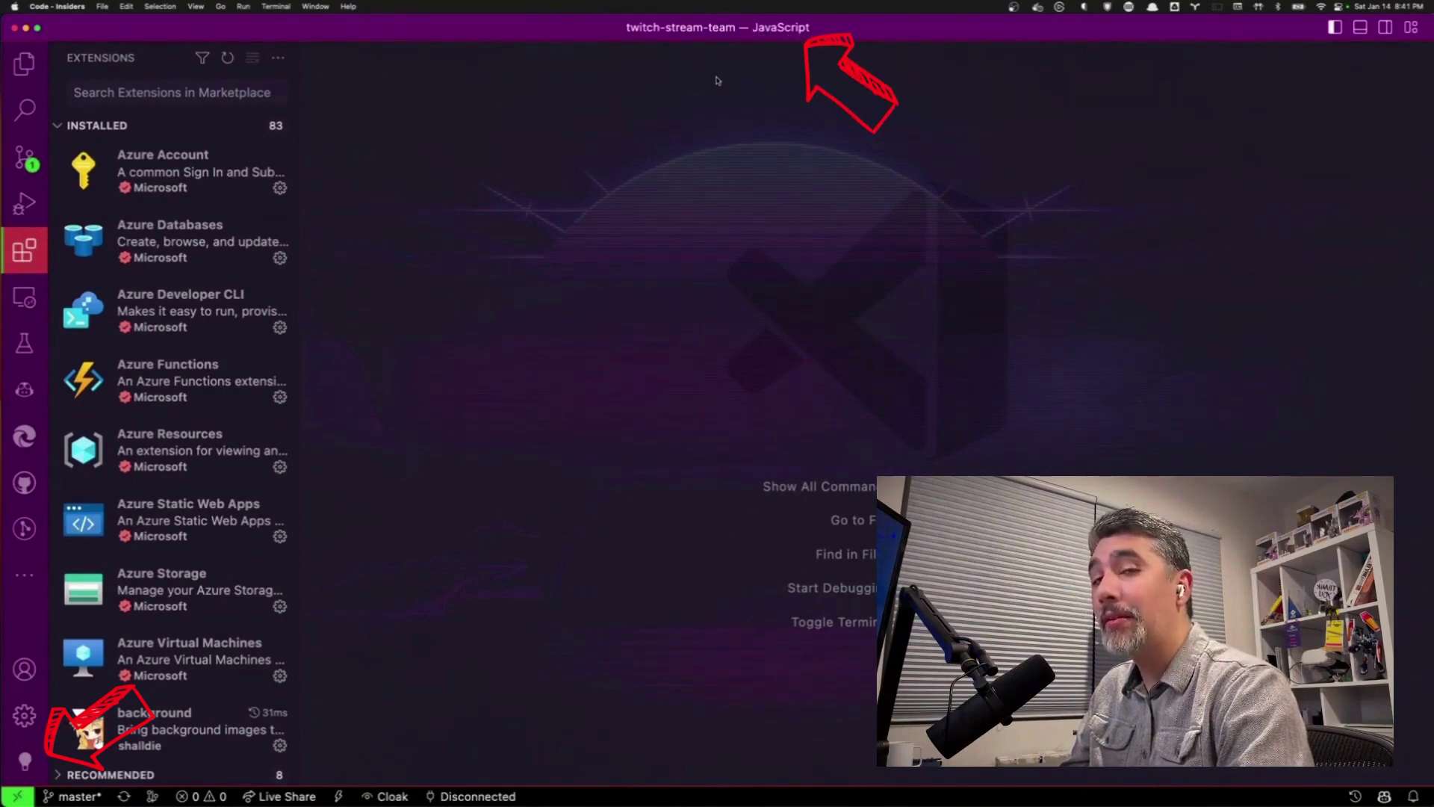
pyautogui.click(26, 764)
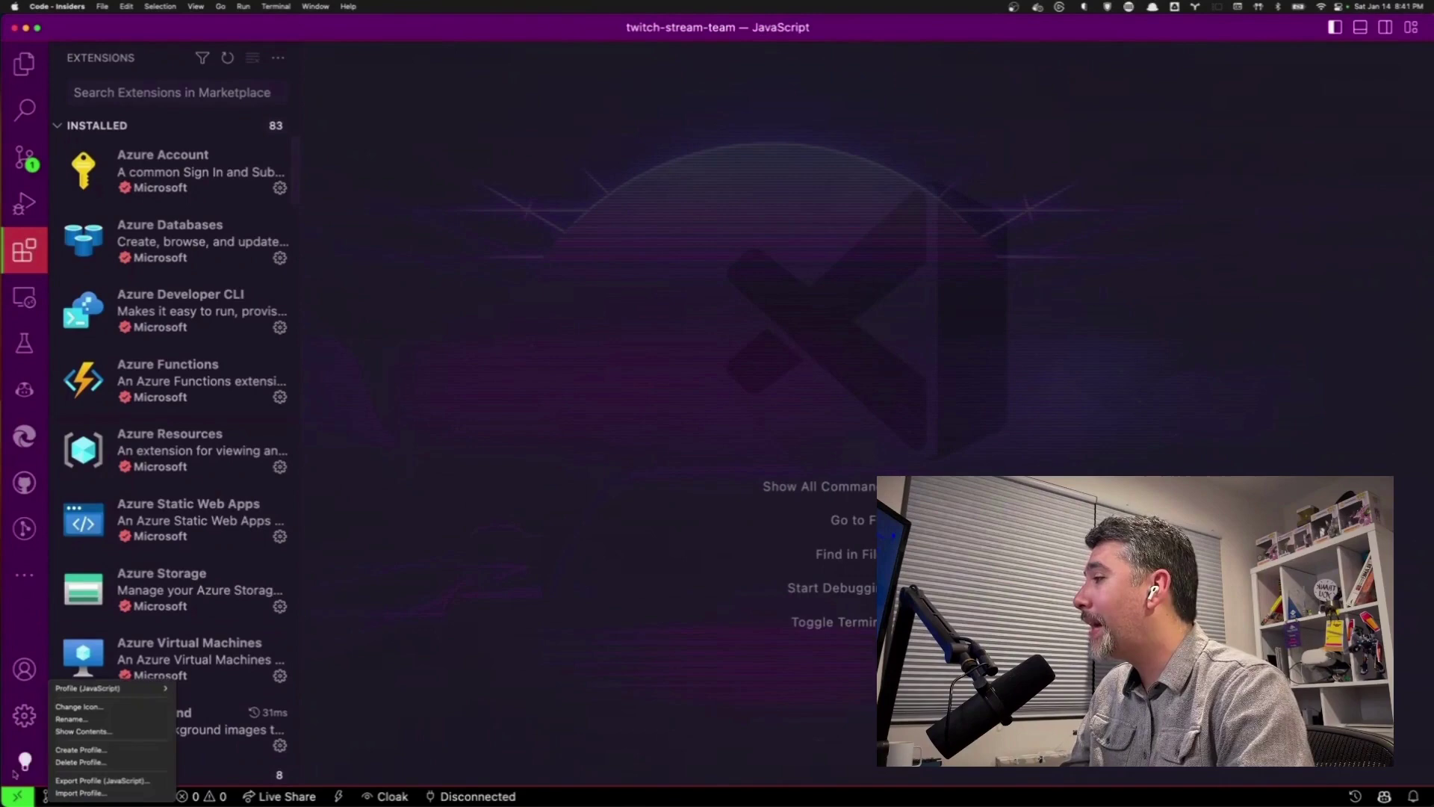
pyautogui.moveTo(98, 688)
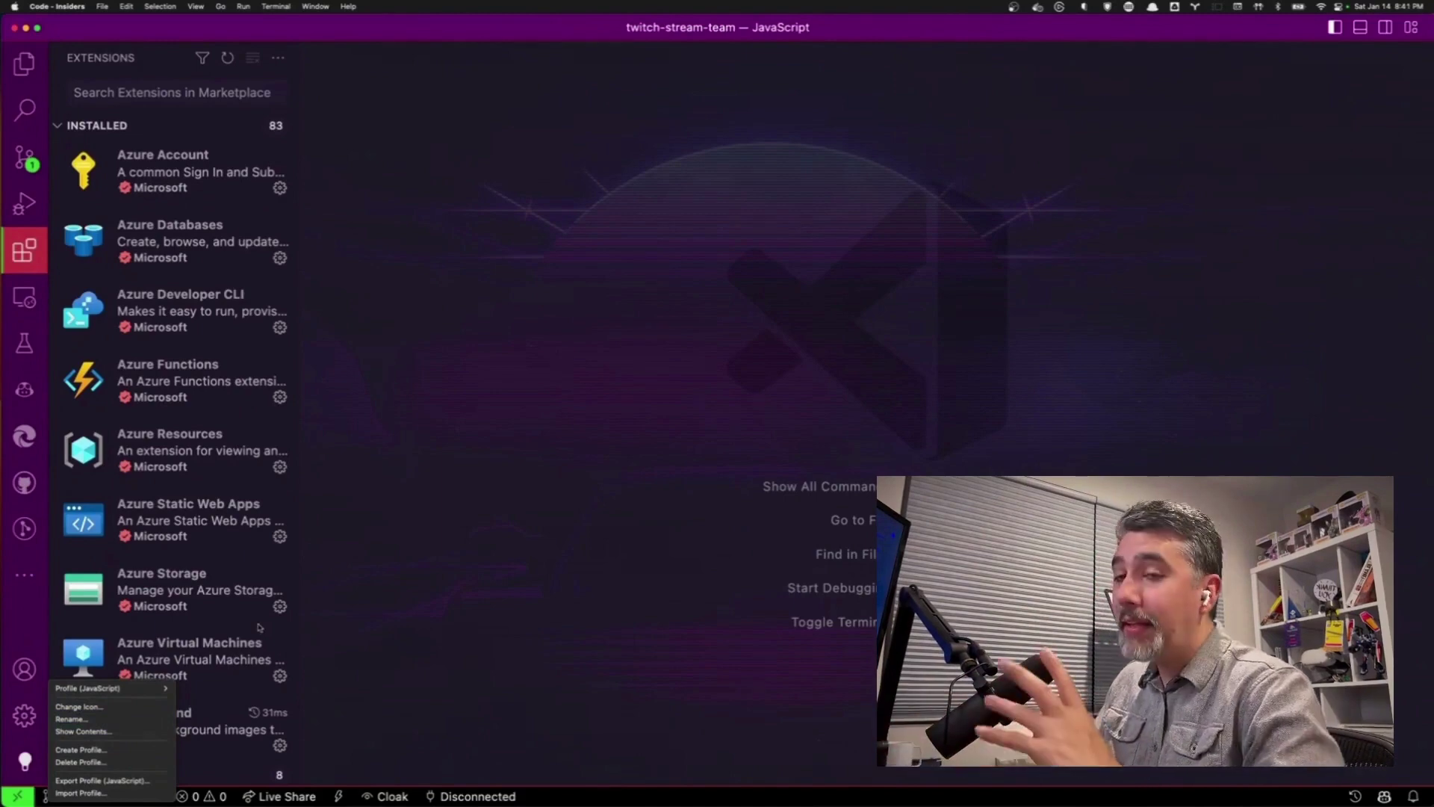
# - Dismiss the profile menu and browse past the Azure extensions toward Docker
pyautogui.press('Escape')
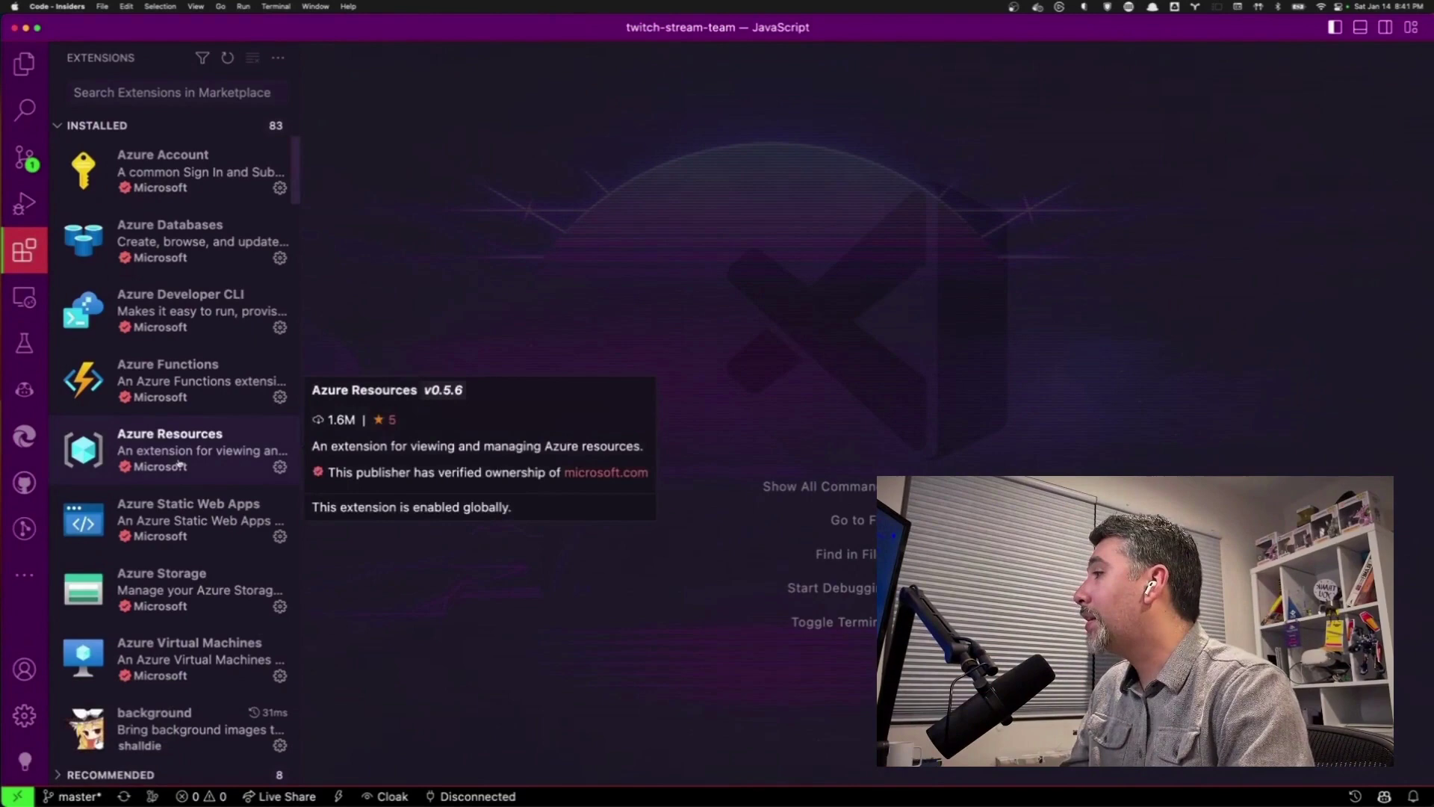
pyautogui.scroll(-4, 178, 464)
pyautogui.scroll(-2, 171, 469)
pyautogui.scroll(-3, 169, 471)
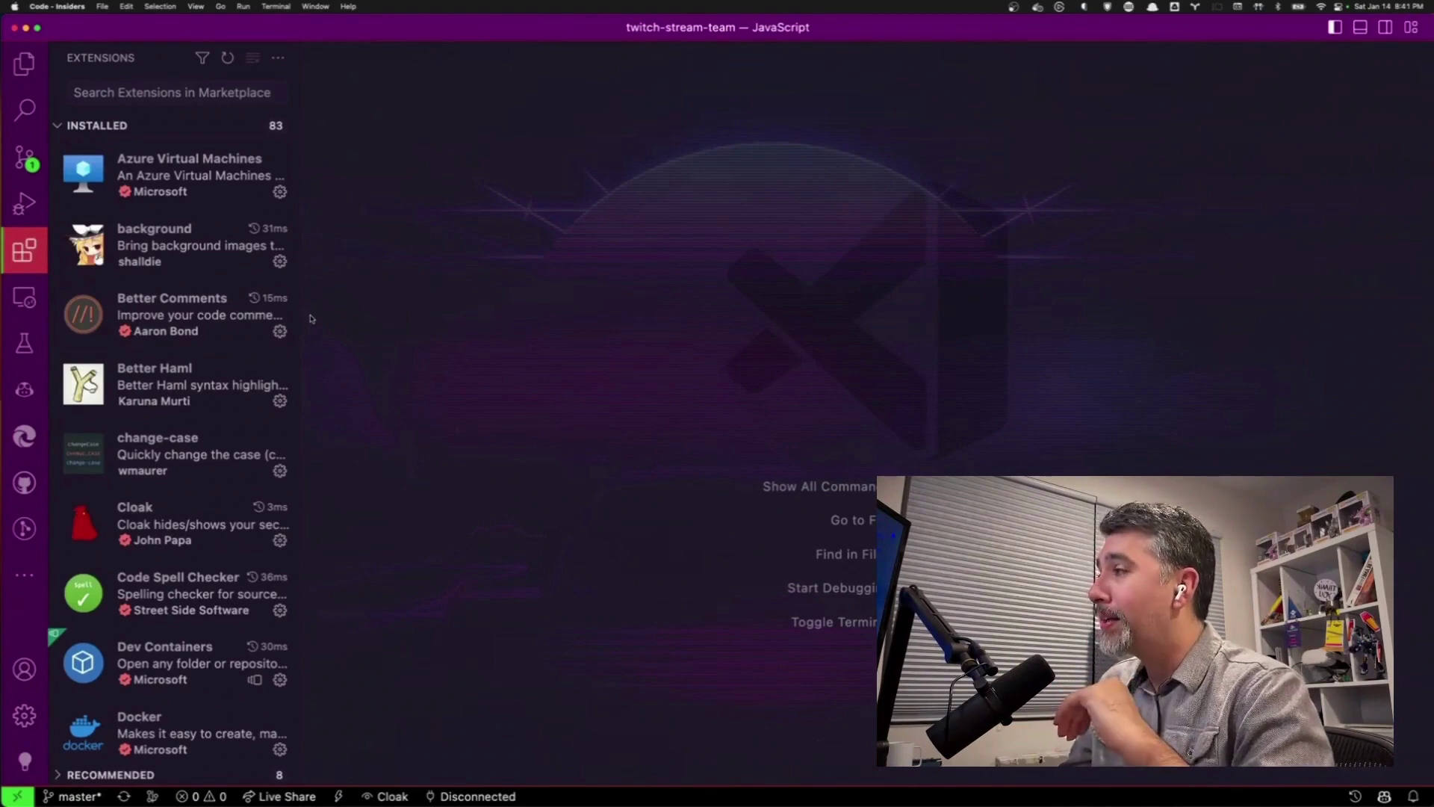
# - Uninstall Better Haml, an Elixir extension and another unneeded extension
pyautogui.click(279, 401)
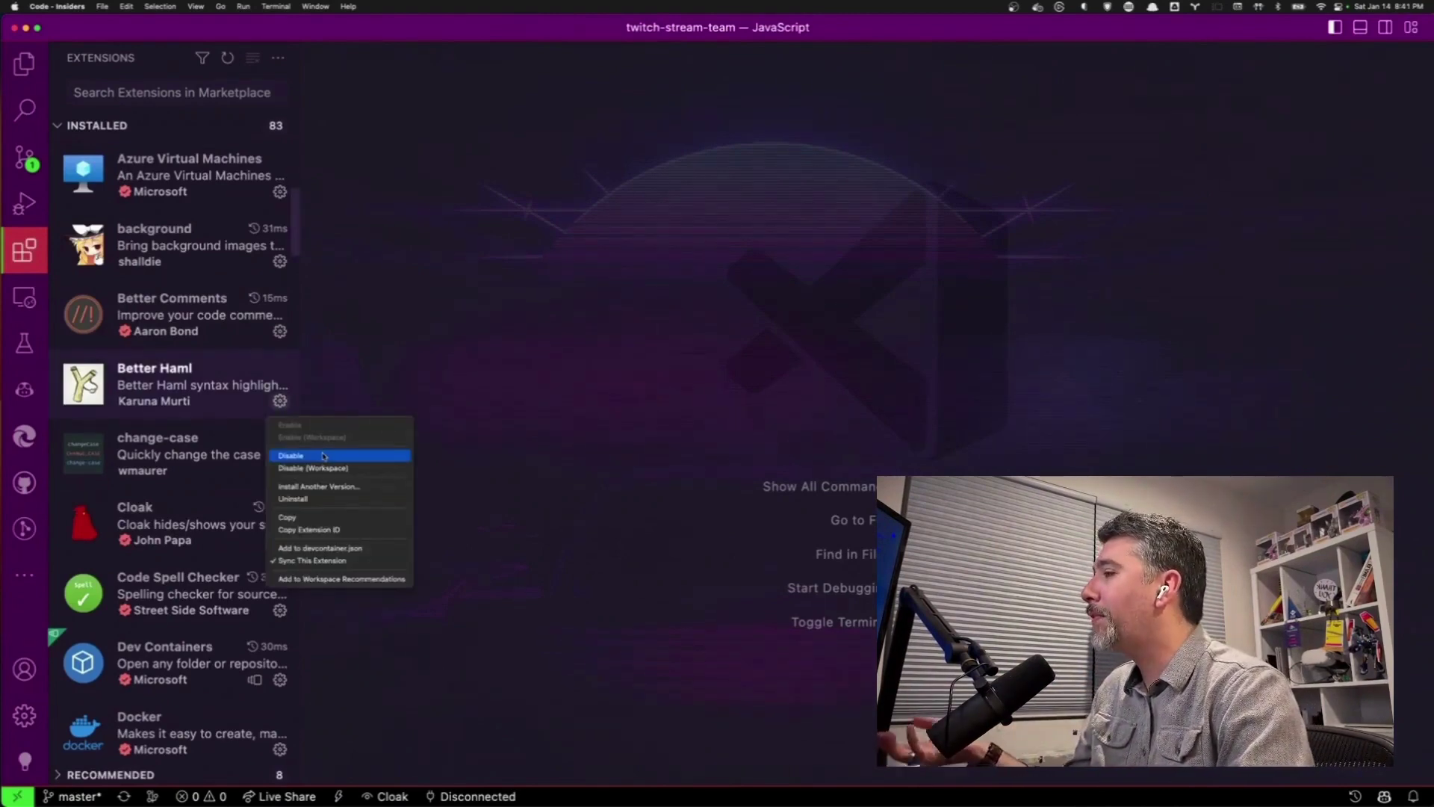
pyautogui.click(320, 499)
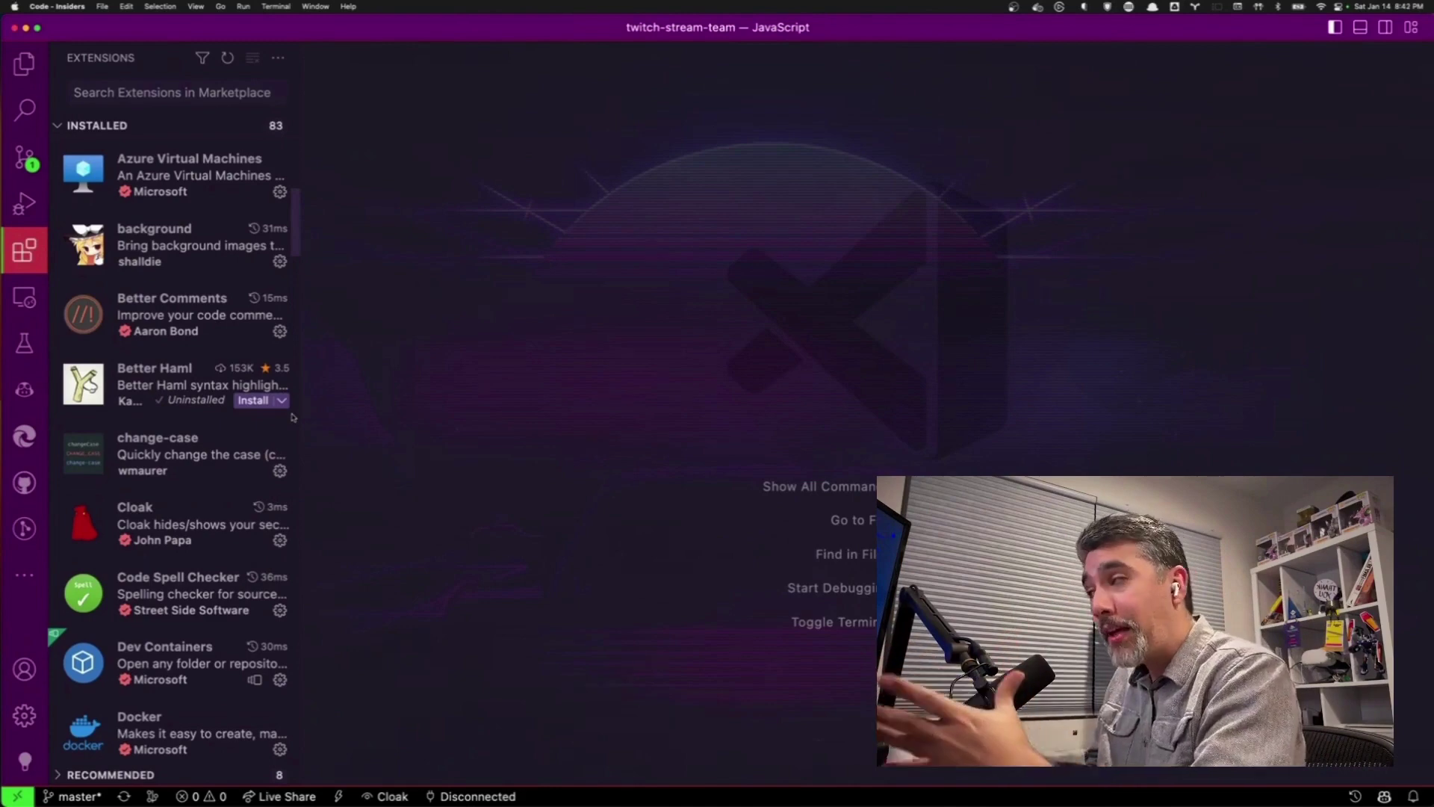
pyautogui.scroll(-1, 226, 494)
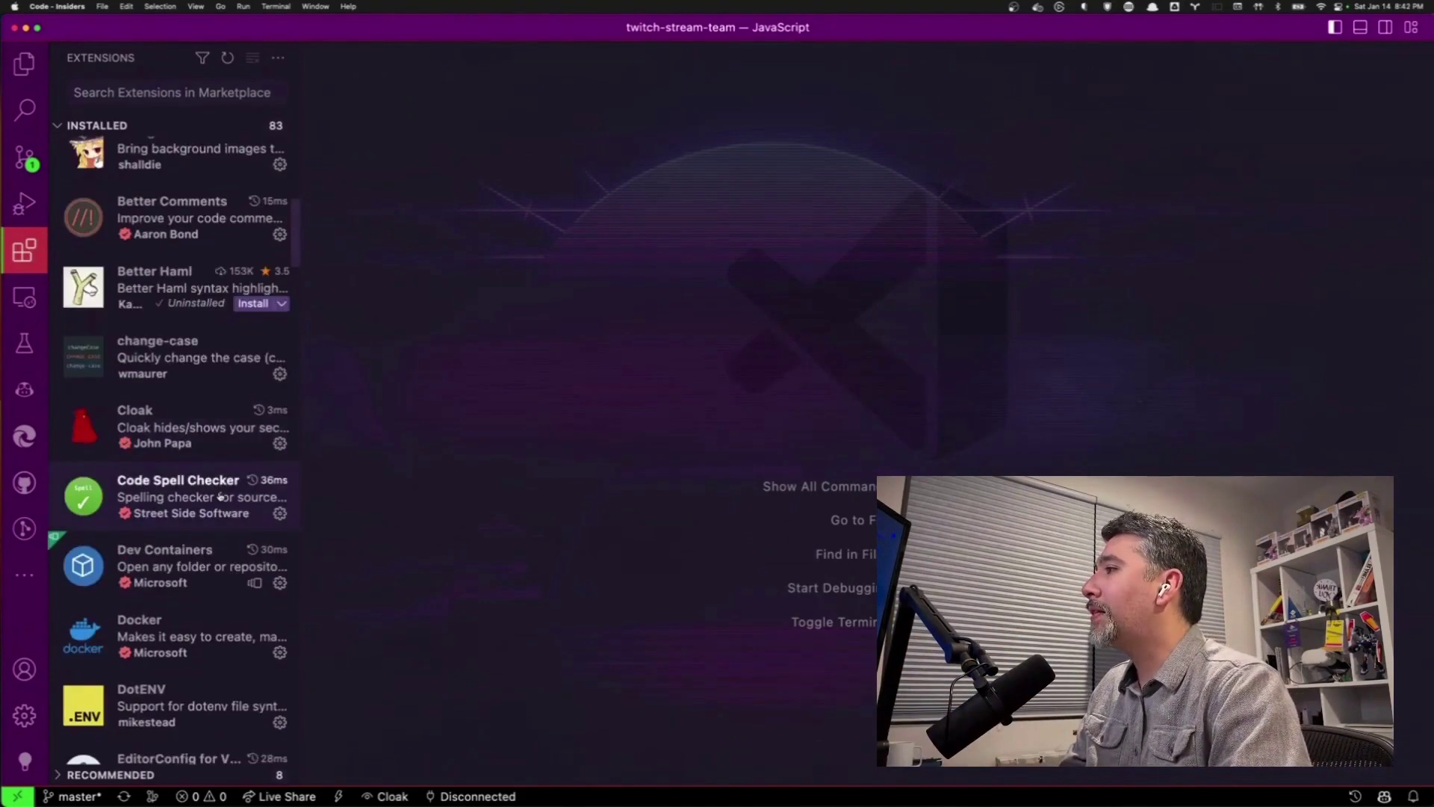
pyautogui.scroll(-1, 235, 371)
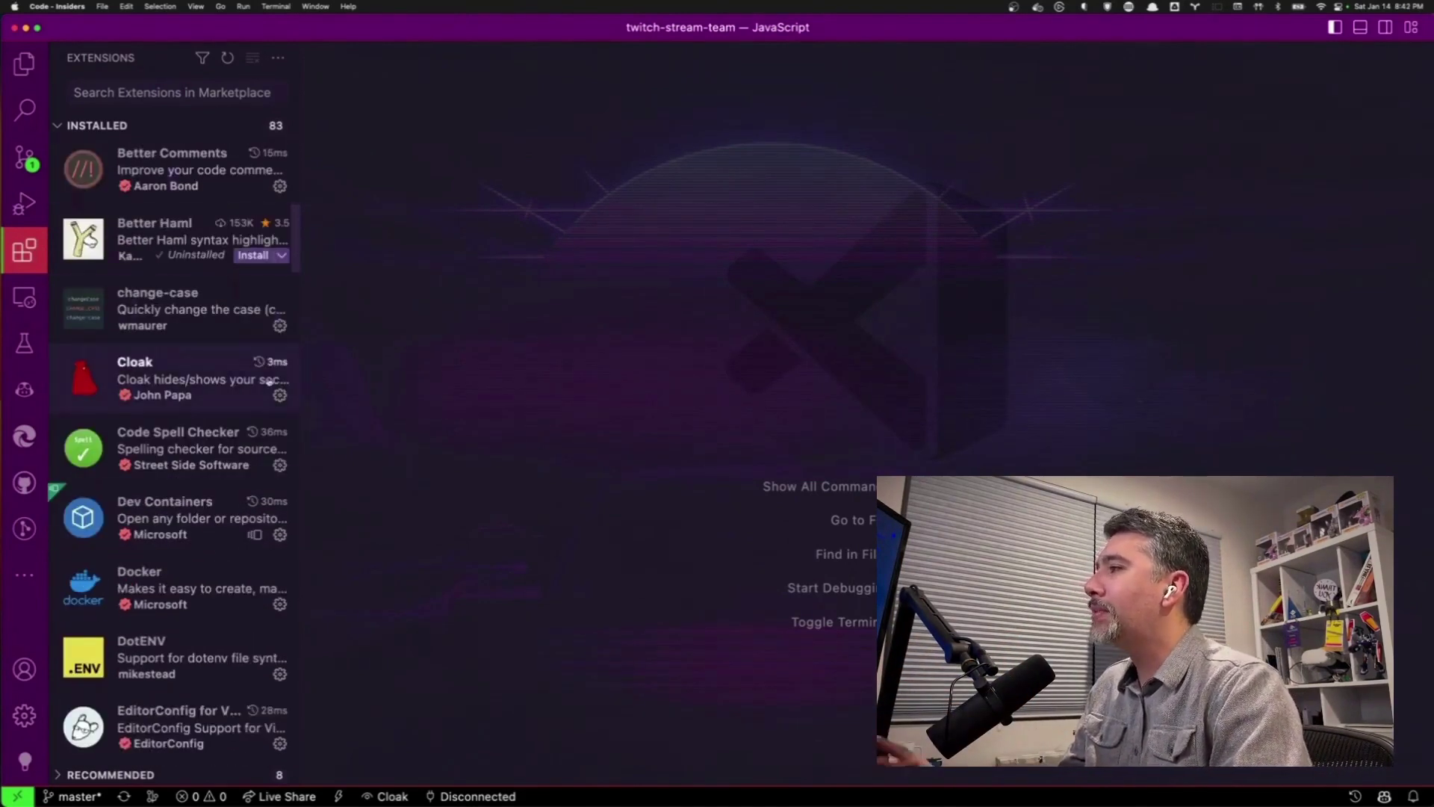
pyautogui.scroll(-2, 258, 404)
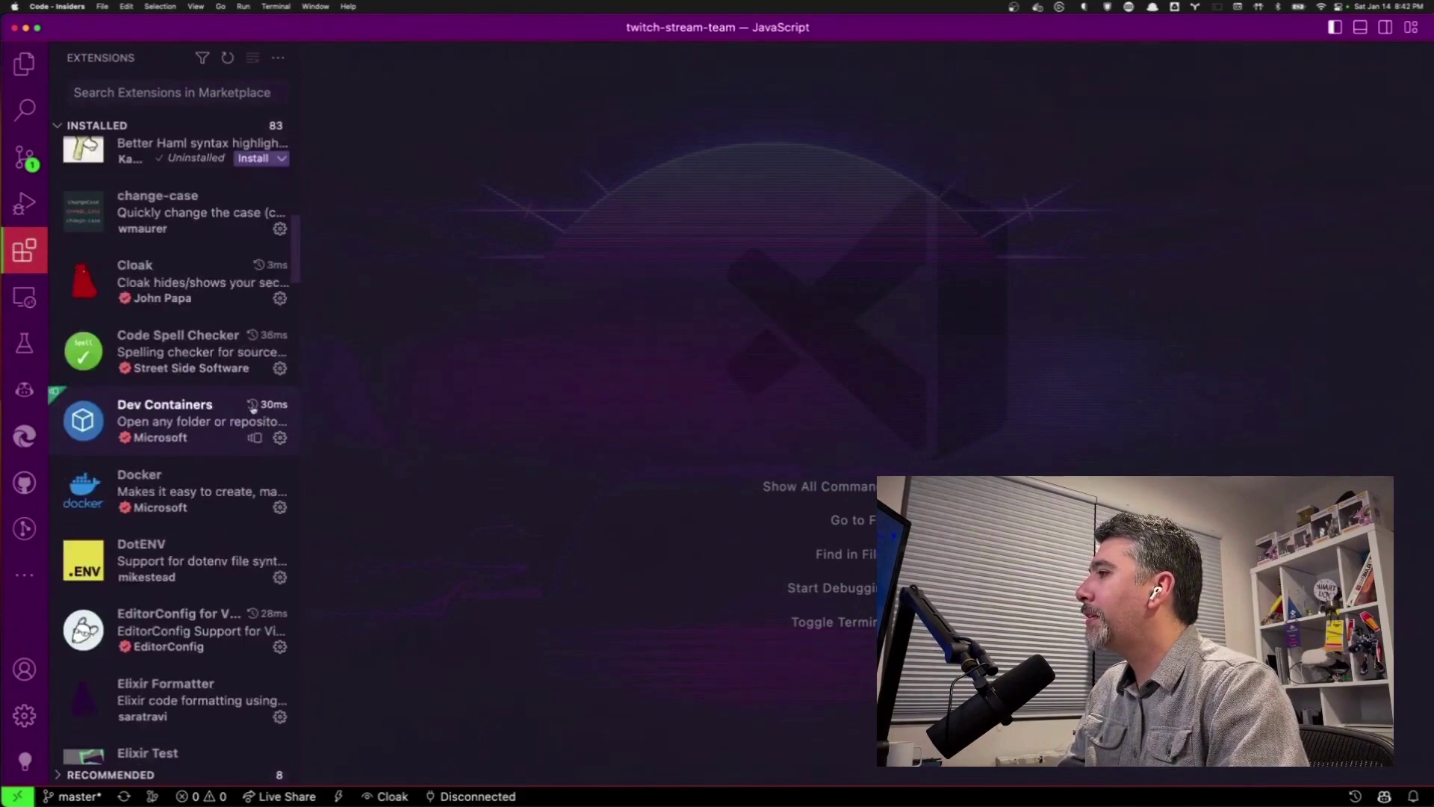
pyautogui.scroll(-1, 241, 482)
pyautogui.click(279, 619)
pyautogui.scroll(-2, 258, 560)
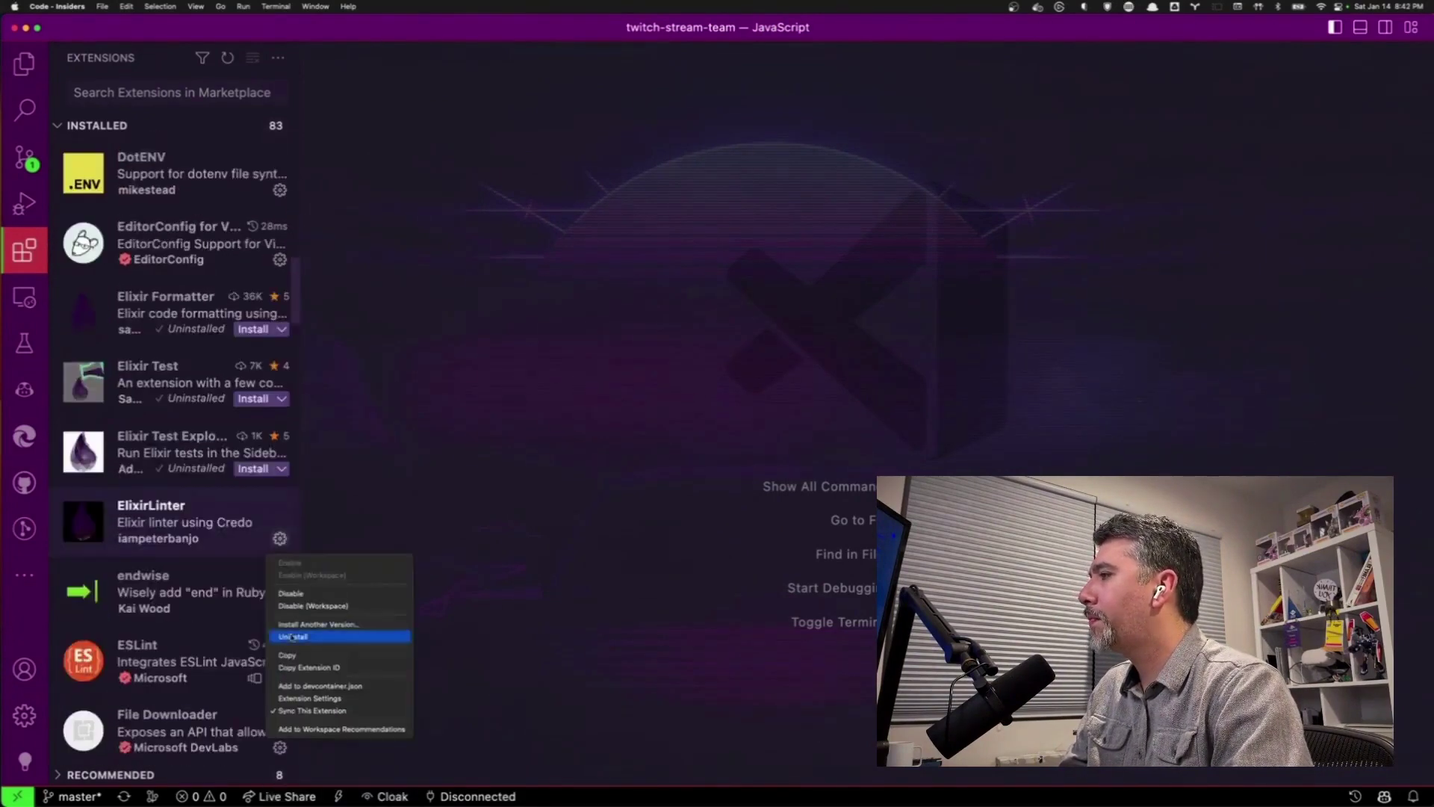
pyautogui.scroll(-2, 253, 538)
pyautogui.scroll(-2, 243, 520)
pyautogui.scroll(-5, 243, 521)
pyautogui.click(278, 302)
pyautogui.scroll(-5, 279, 337)
pyautogui.click(280, 505)
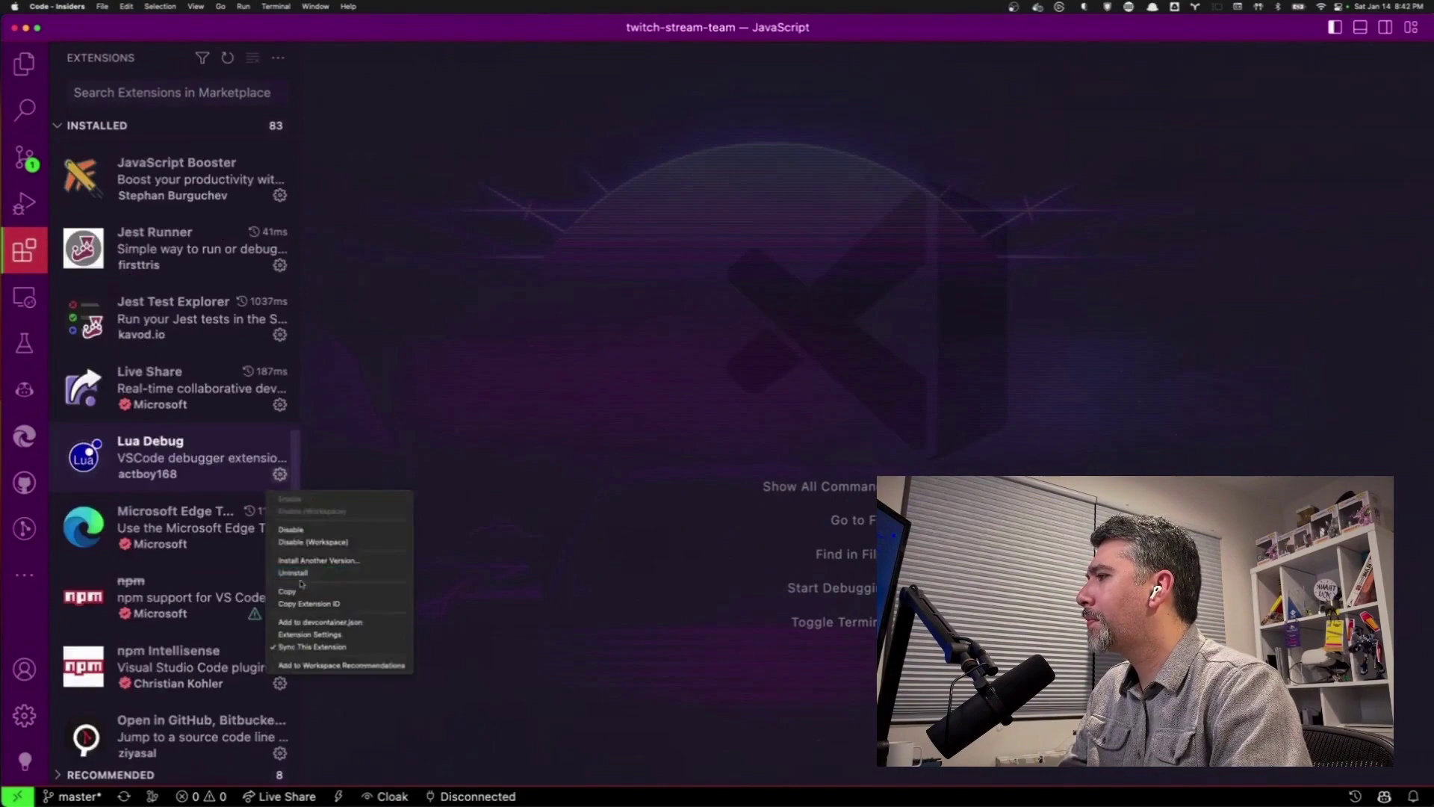
pyautogui.scroll(-8, 279, 471)
# - Uninstall the Ruby-related extensions, including Simple Ruby ERB
pyautogui.click(279, 430)
pyautogui.click(295, 530)
pyautogui.click(279, 499)
pyautogui.click(292, 594)
pyautogui.click(279, 471)
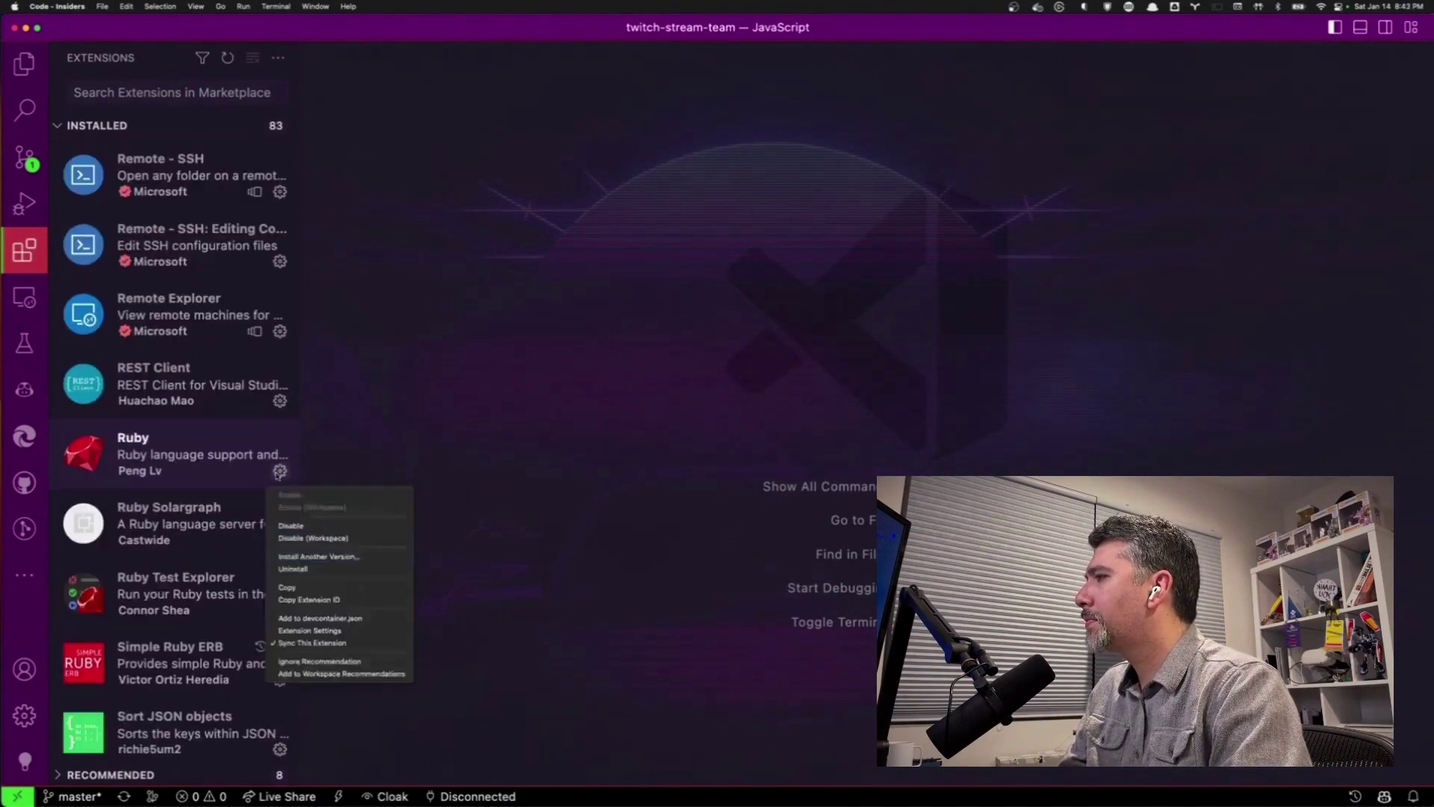
pyautogui.click(292, 560)
pyautogui.click(279, 536)
pyautogui.click(284, 537)
pyautogui.scroll(-5, 280, 526)
pyautogui.scroll(-5, 280, 528)
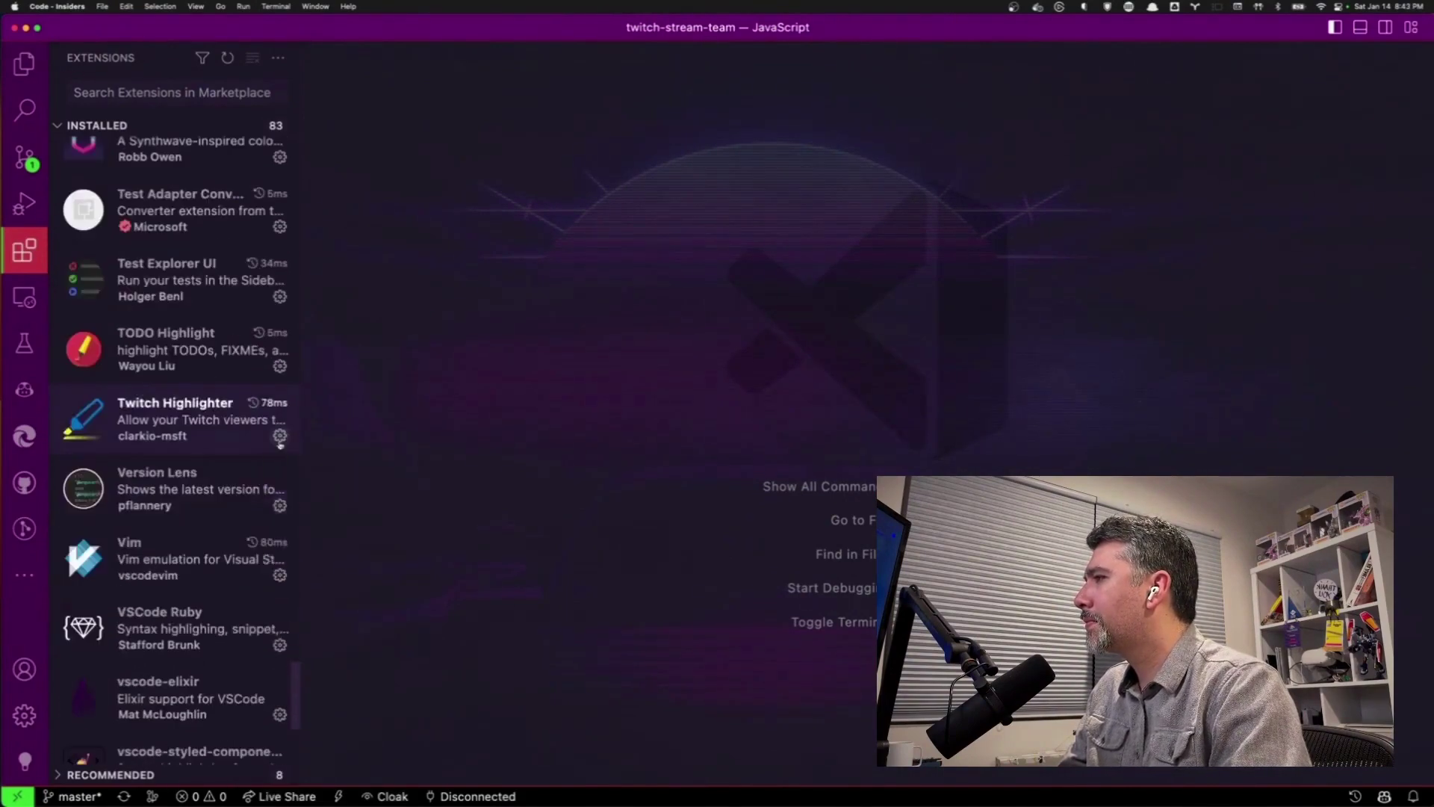
pyautogui.scroll(-5, 281, 549)
pyautogui.scroll(-5, 279, 584)
pyautogui.scroll(3, 280, 584)
pyautogui.scroll(8, 270, 561)
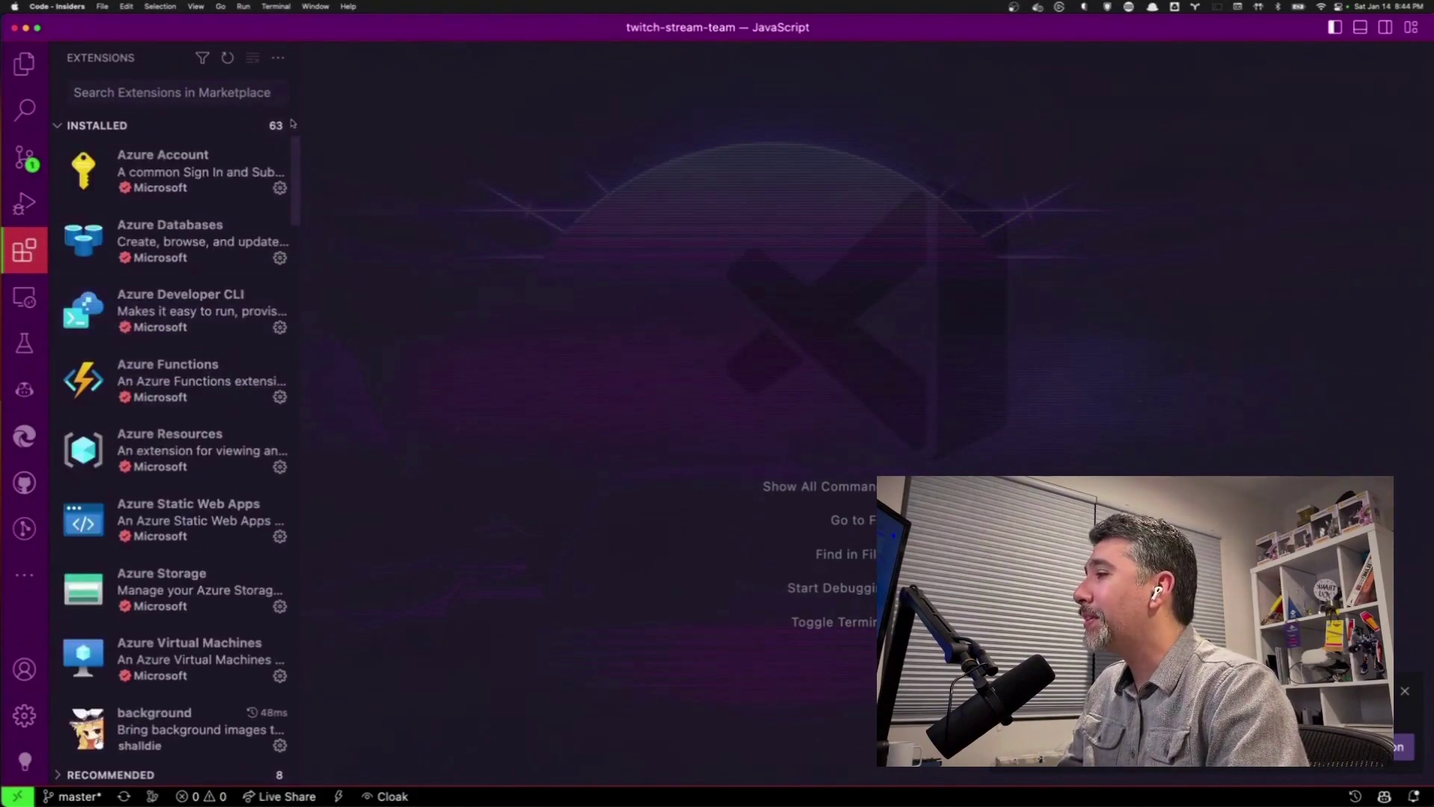
pyautogui.scroll(-10, 211, 332)
pyautogui.scroll(-5, 211, 333)
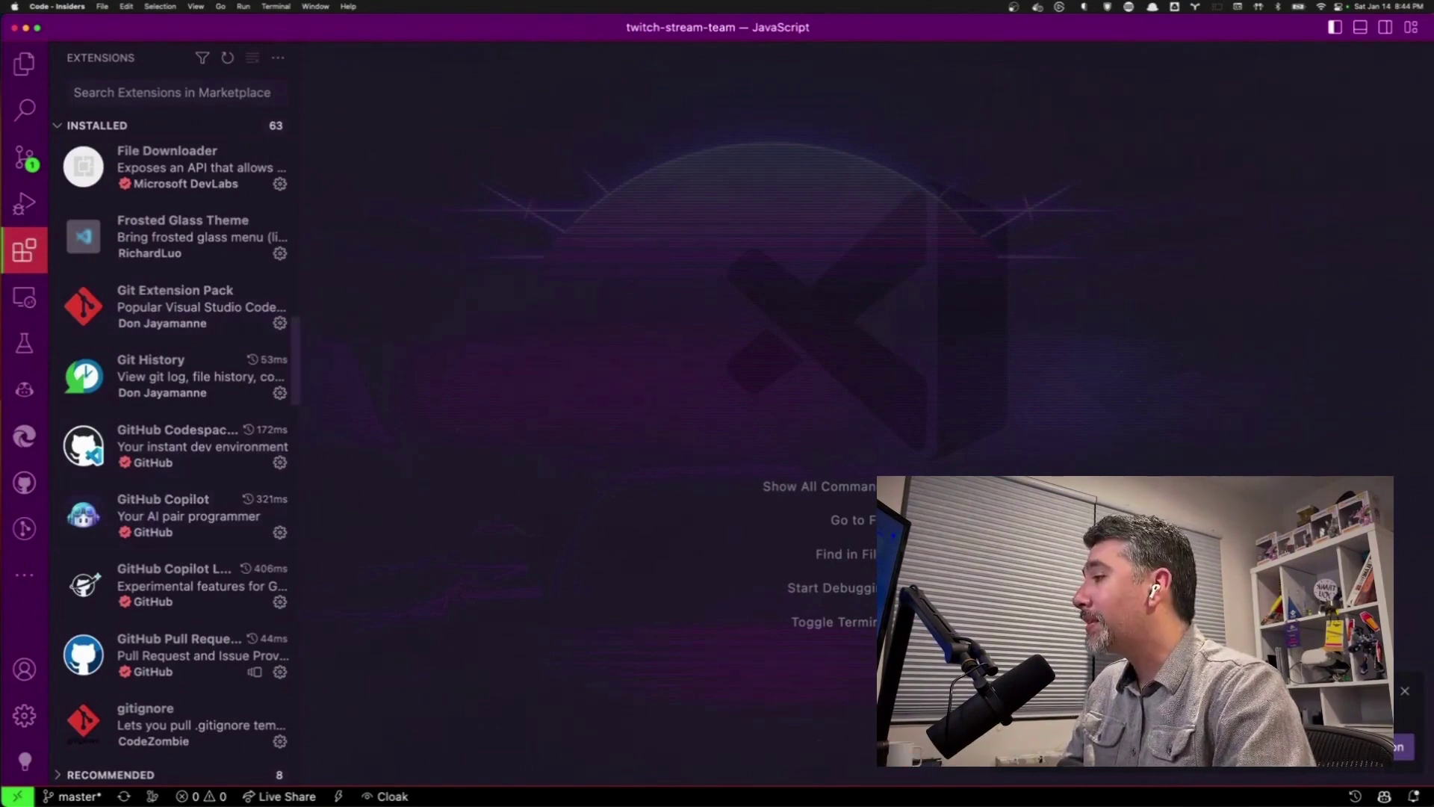
# - Open the profile options, showing Default and the checked JavaScript profile
pyautogui.click(25, 761)
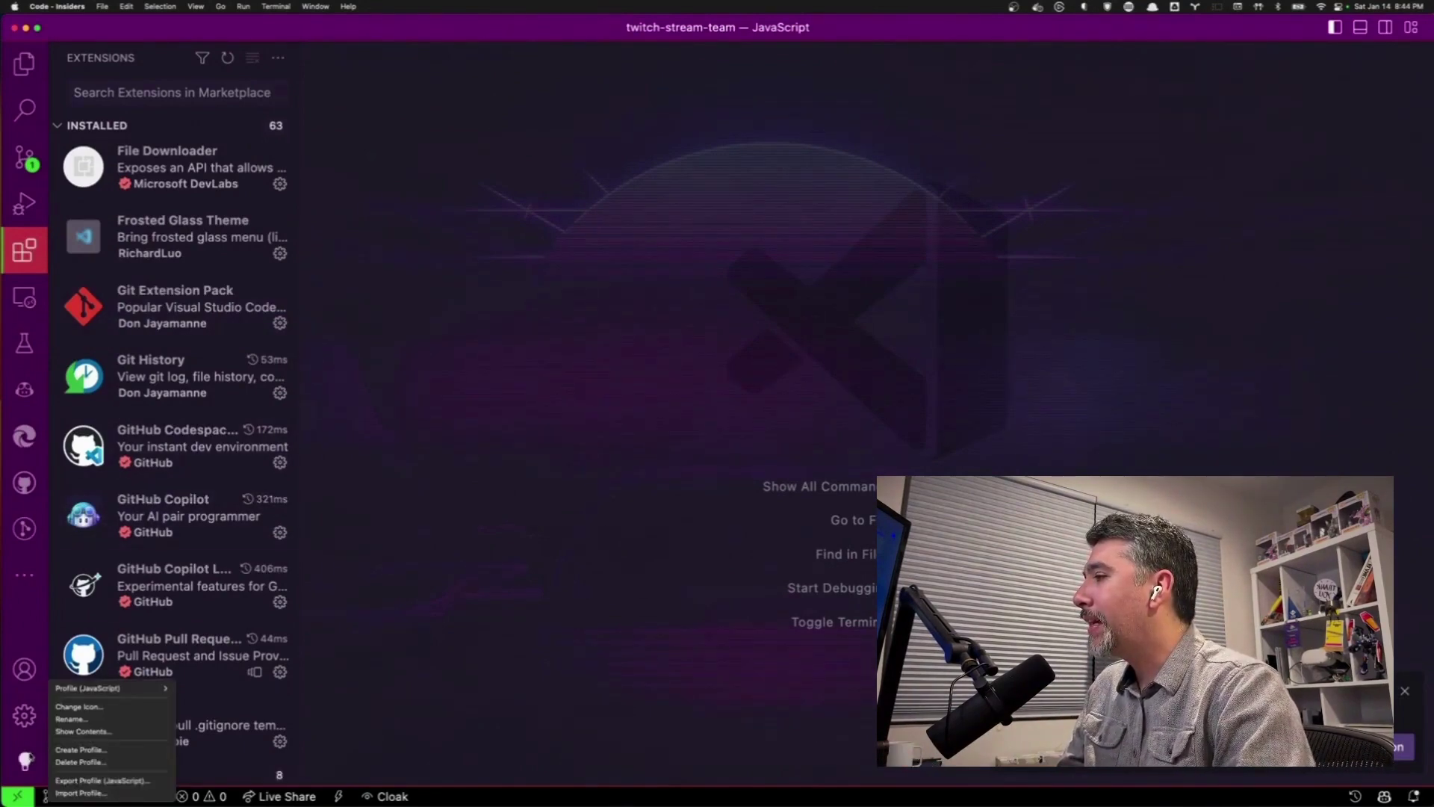
pyautogui.moveTo(101, 688)
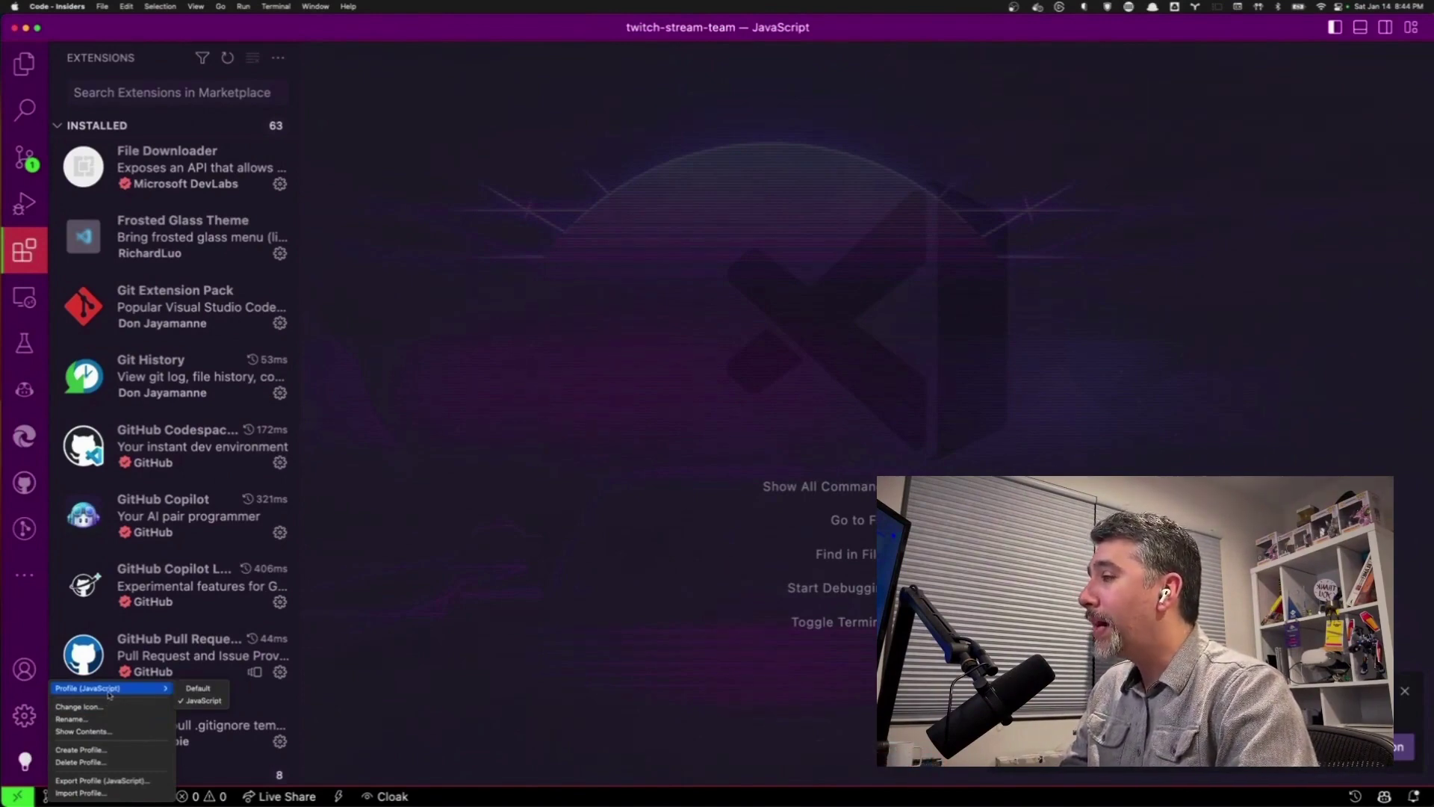
# - Switch to the Default profile, then back to the JavaScript profile
pyautogui.click(198, 688)
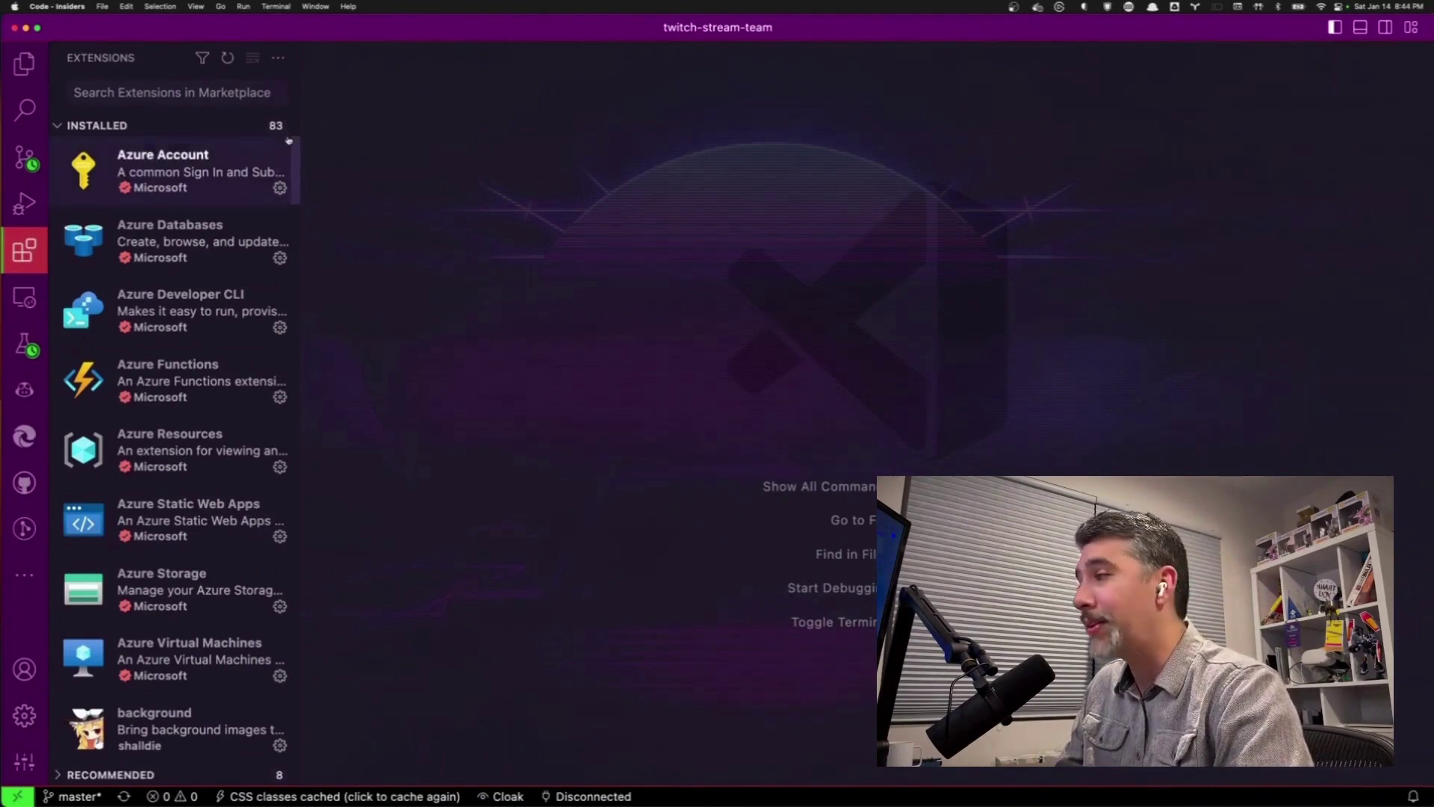
pyautogui.click(23, 761)
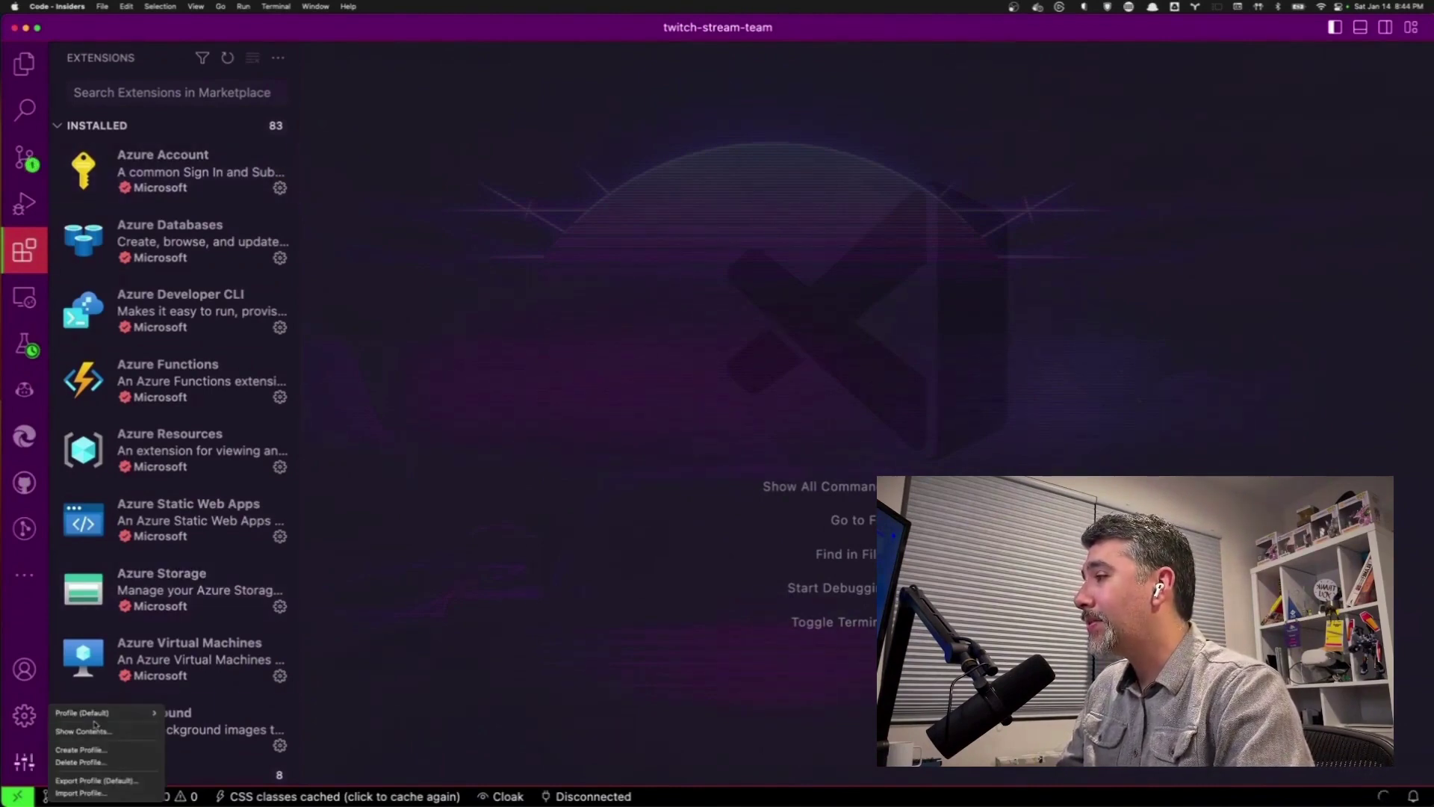
pyautogui.click(191, 724)
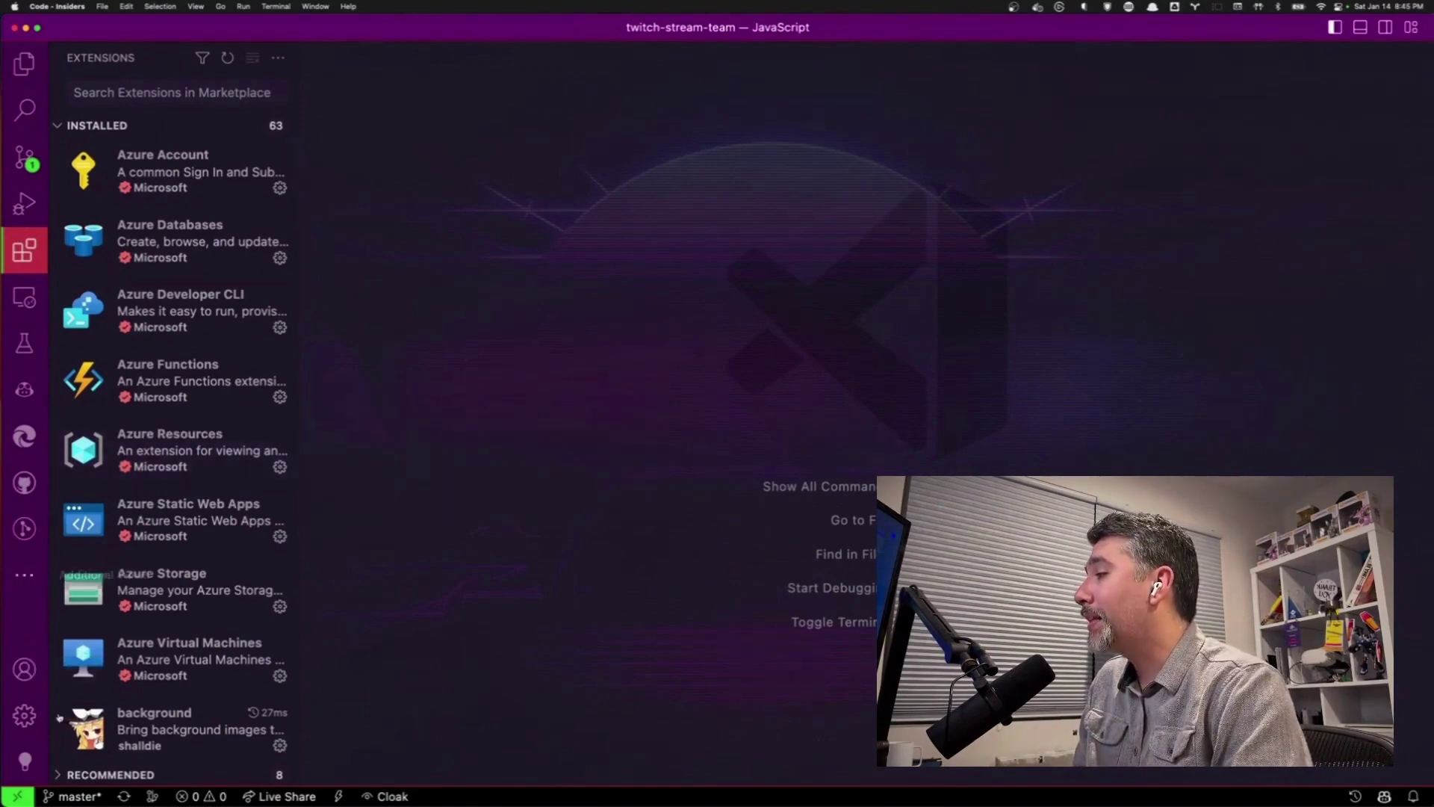
# - Export the JavaScript profile with all items checked, then dismiss the destination prompt
pyautogui.click(24, 760)
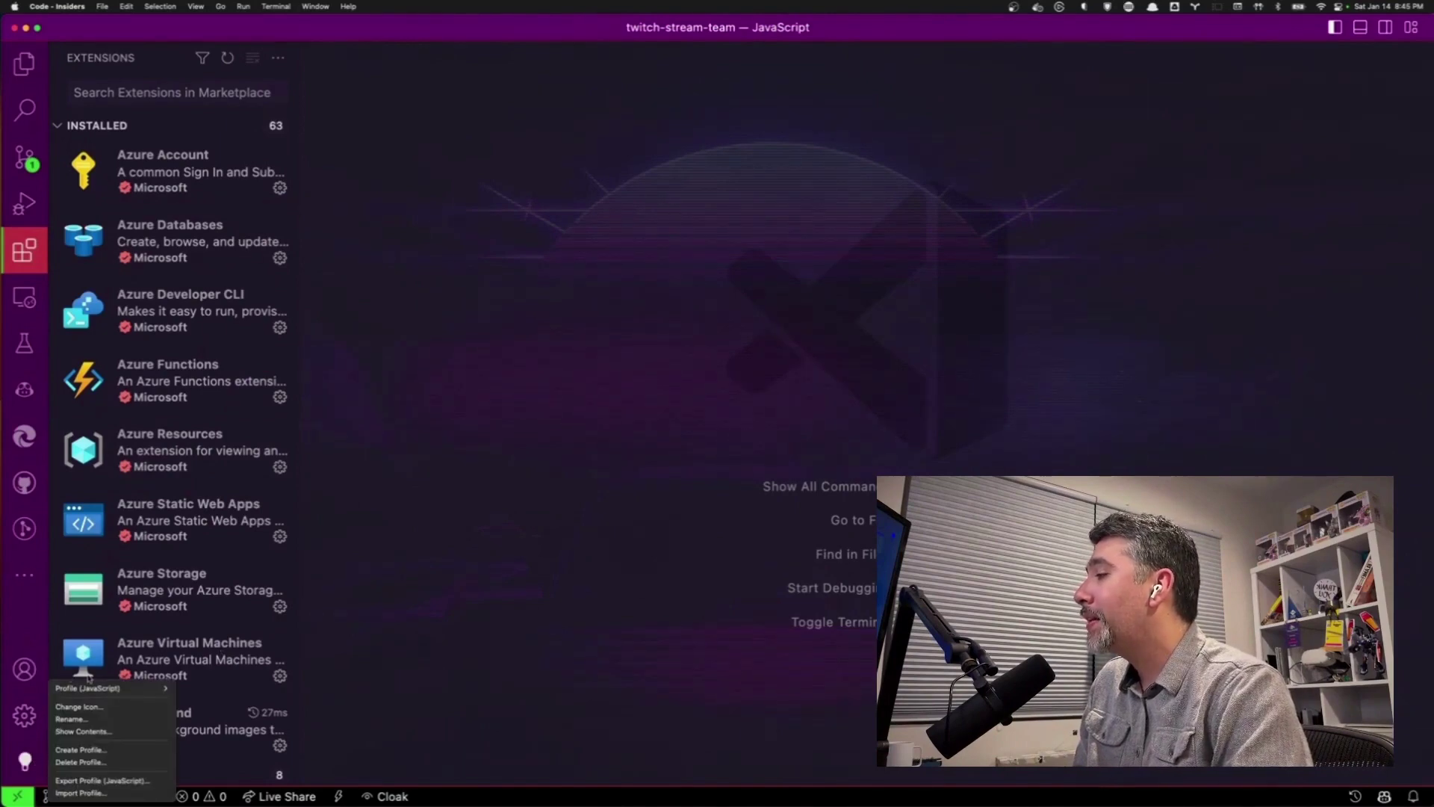
pyautogui.click(129, 780)
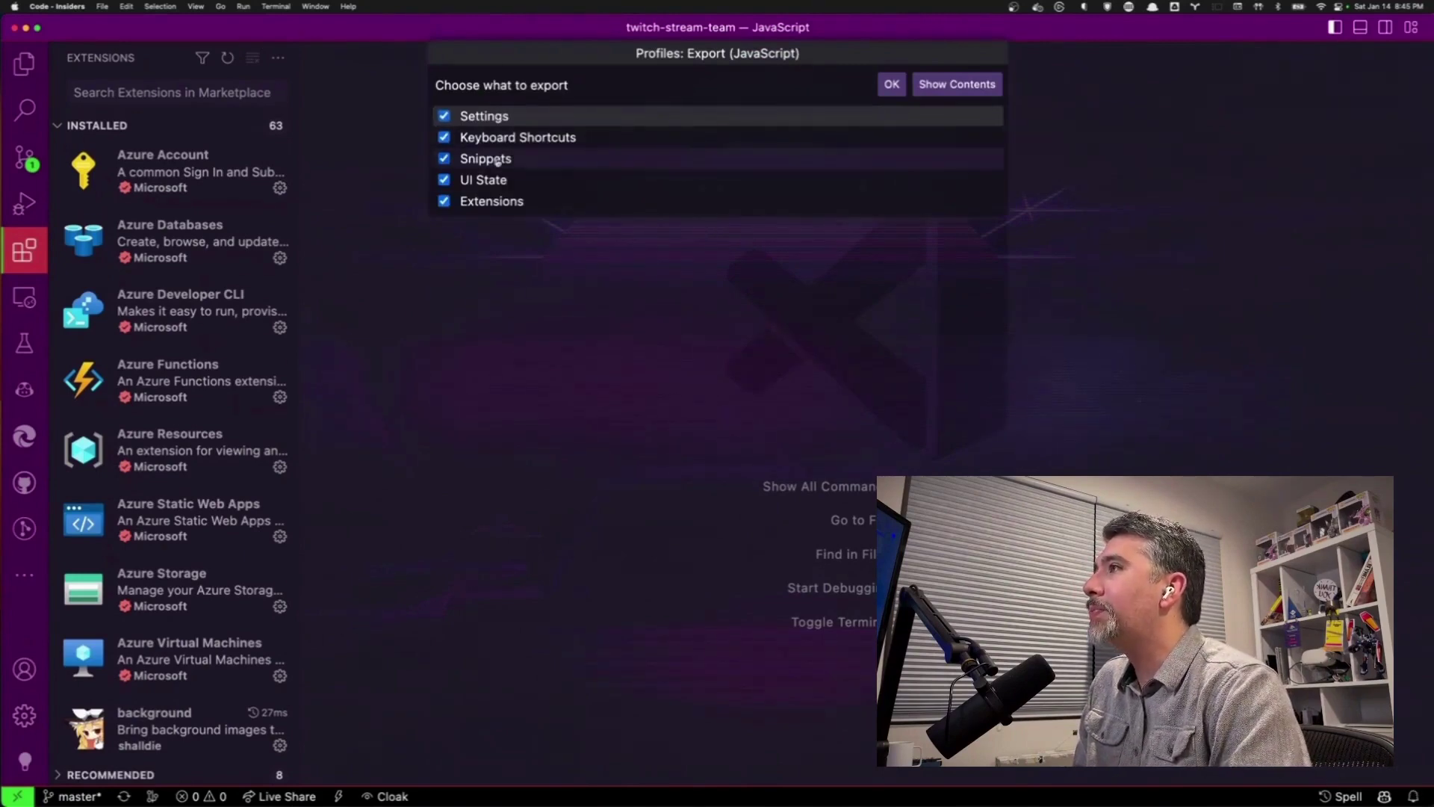
pyautogui.click(889, 86)
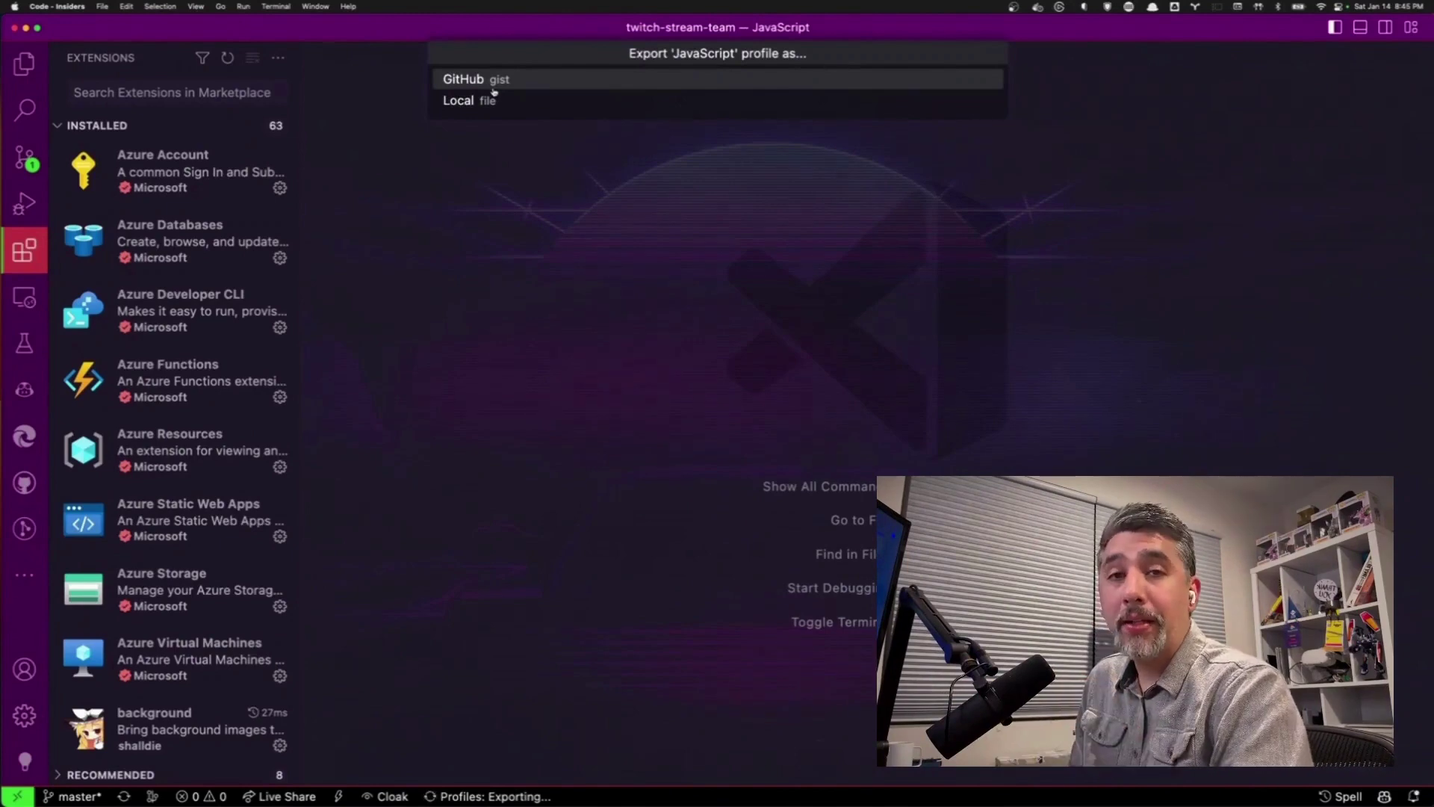
pyautogui.press('Escape')
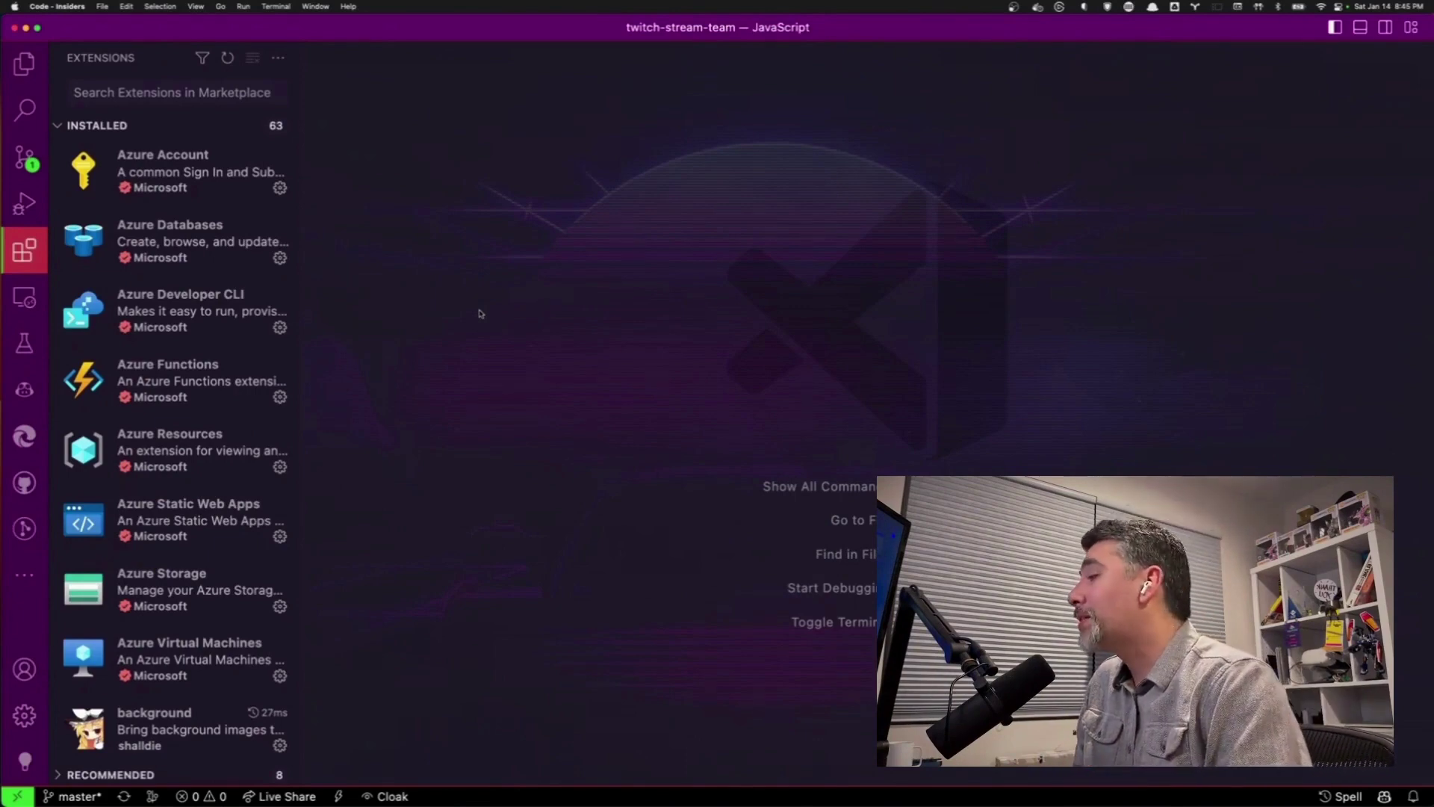
pyautogui.moveTo(168, 310)
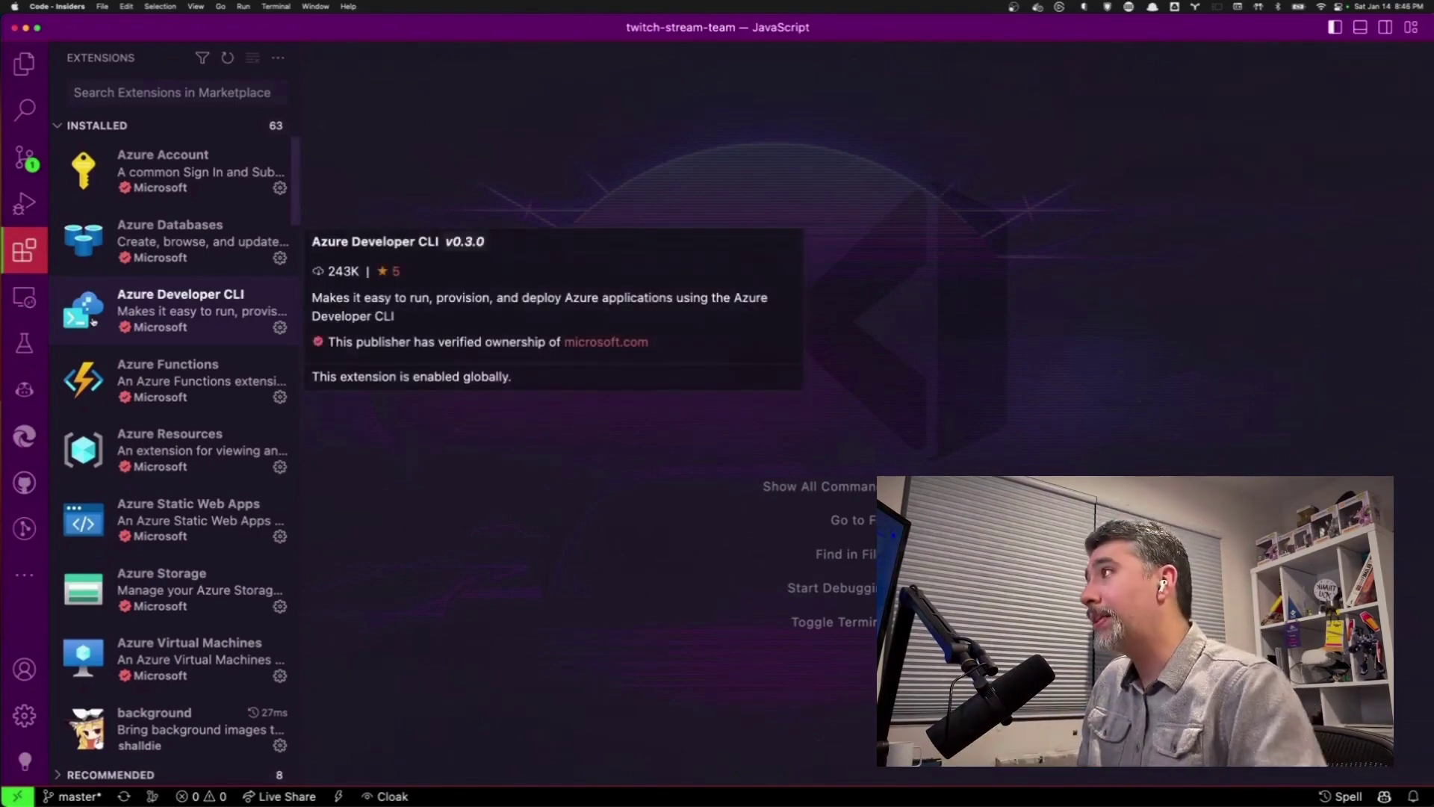
# - Open the guzman_app_elixir project from File > Open Recent
pyautogui.click(102, 7)
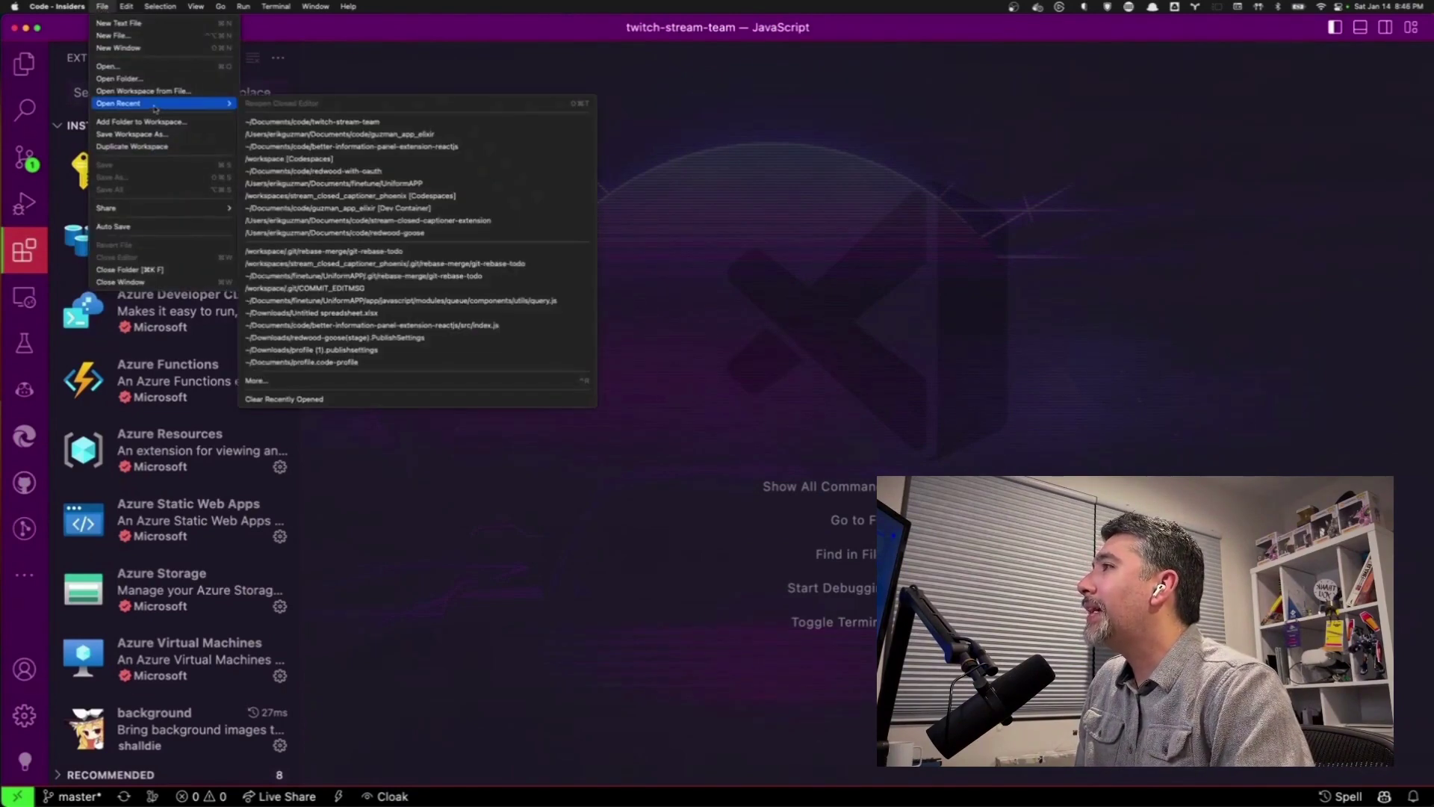
pyautogui.moveTo(119, 103)
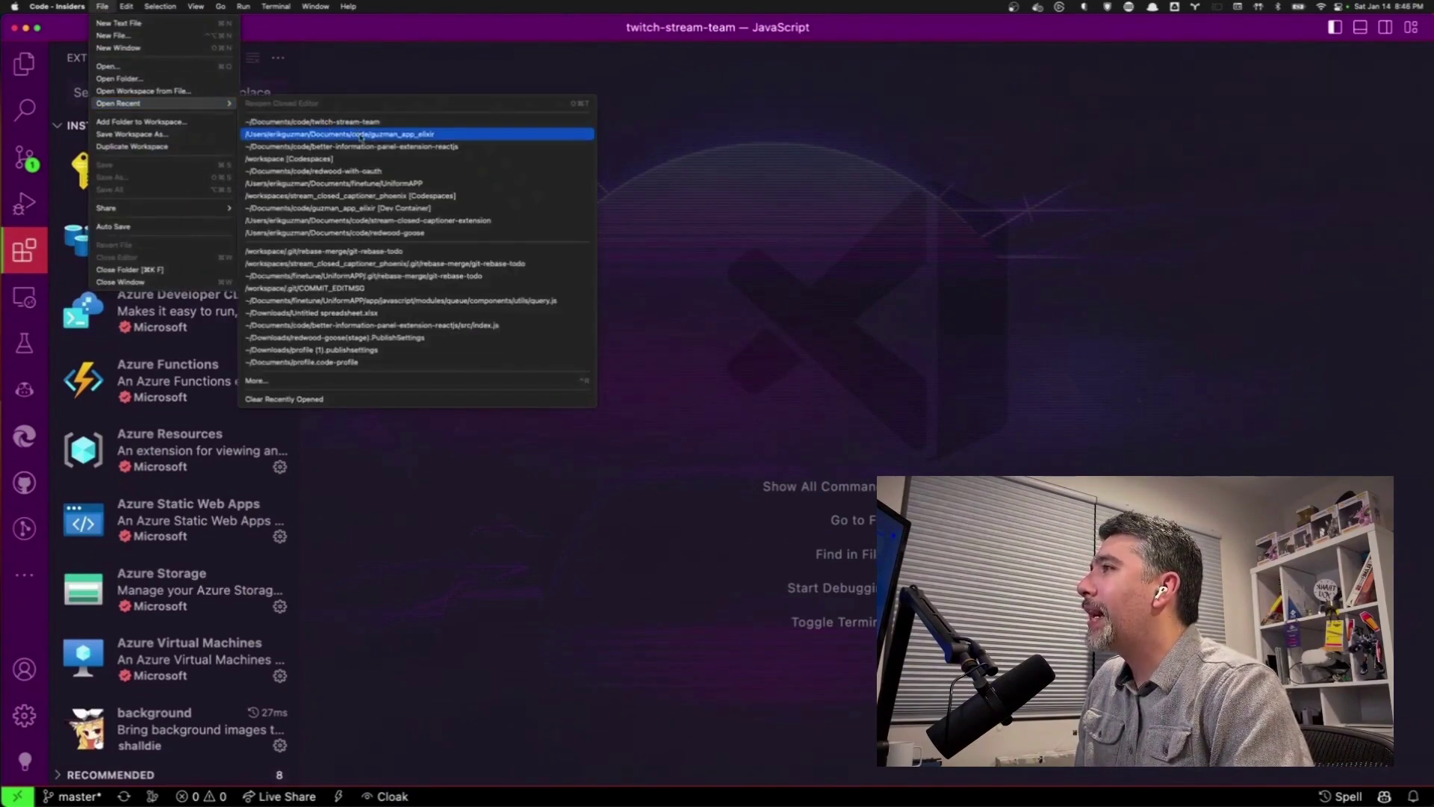
pyautogui.click(362, 136)
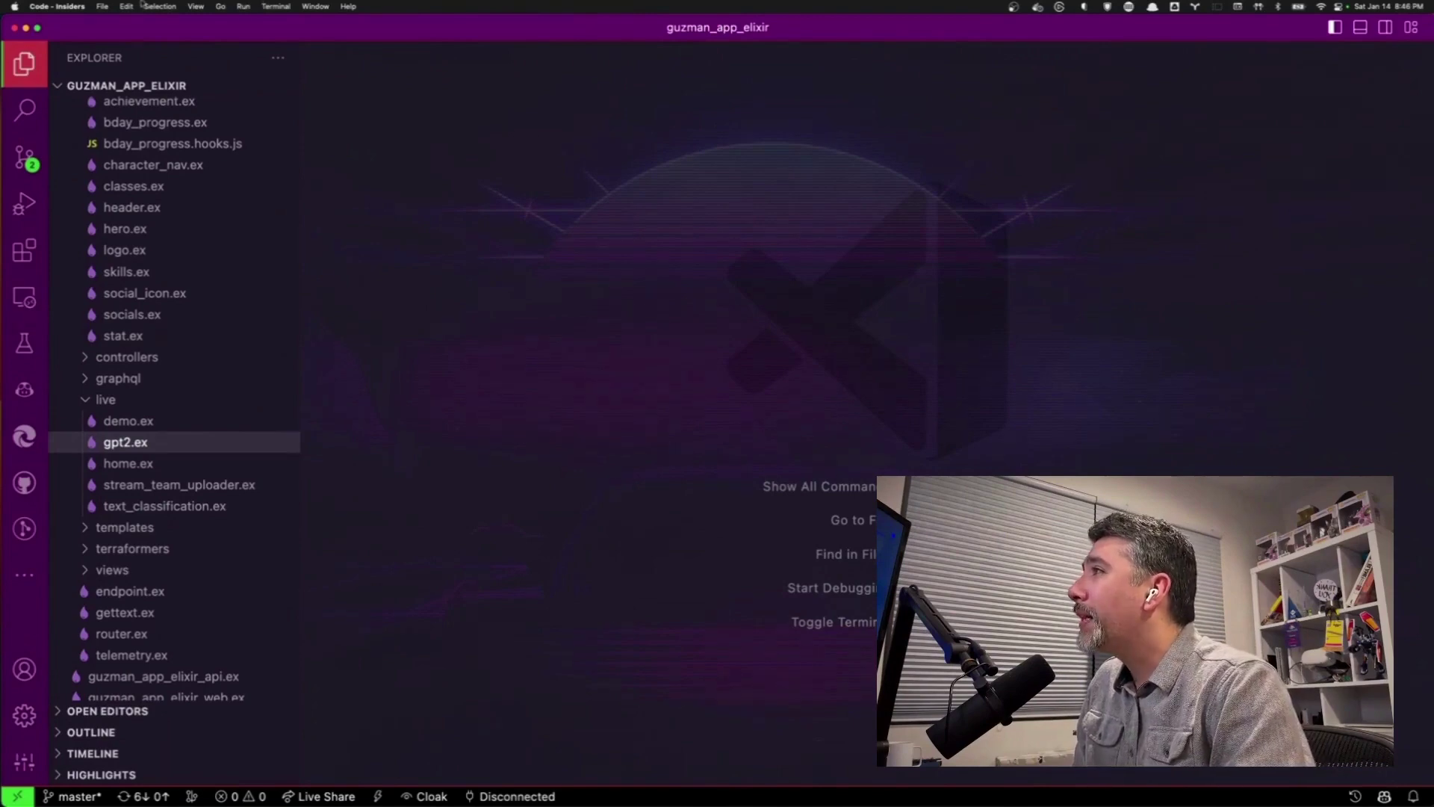
# - Reopen ~/Documents/code/twitch-stream-team from the recent projects list
pyautogui.click(102, 6)
pyautogui.moveTo(120, 103)
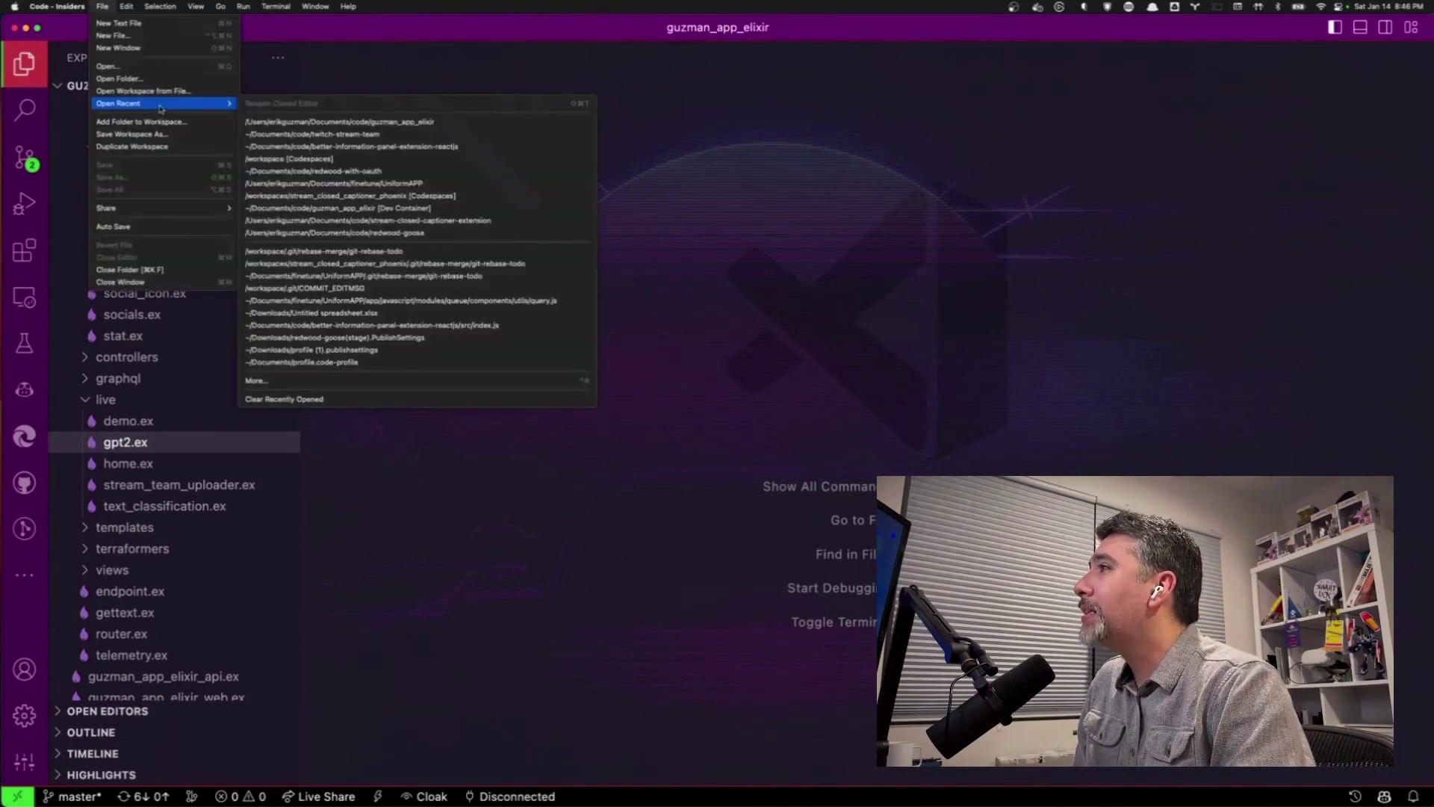
pyautogui.click(335, 134)
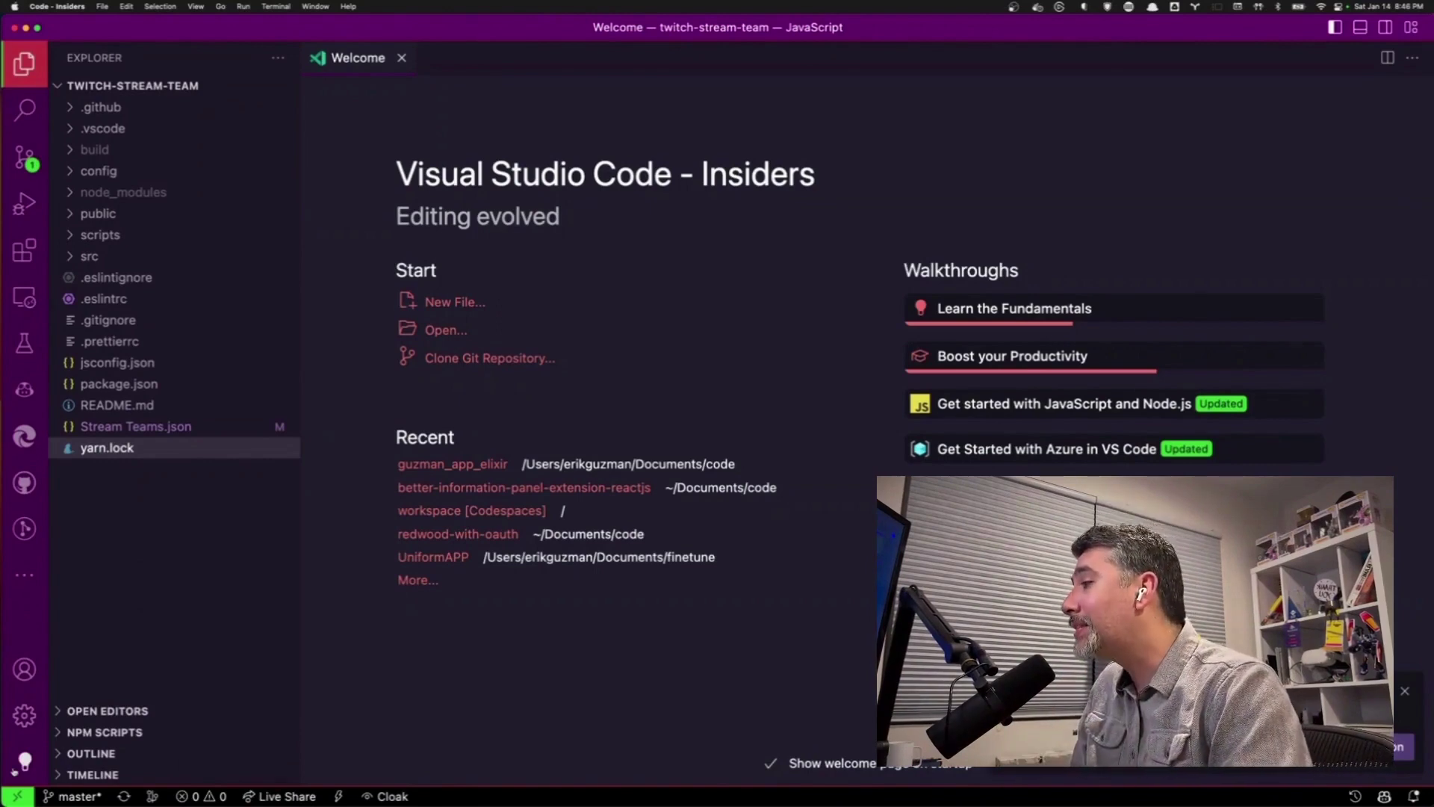
# - Open the Manage gear menu to check that Settings Sync is on
pyautogui.click(25, 715)
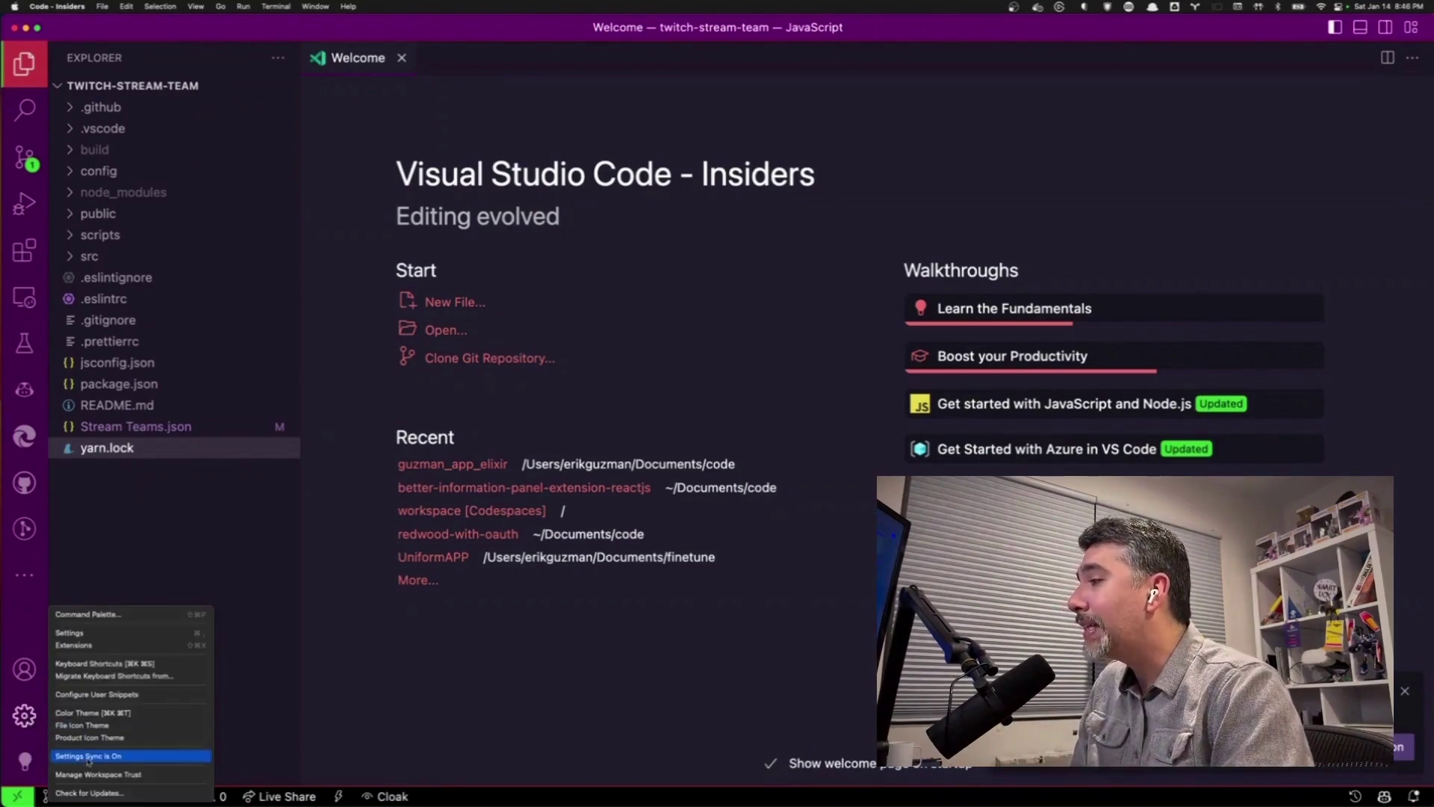